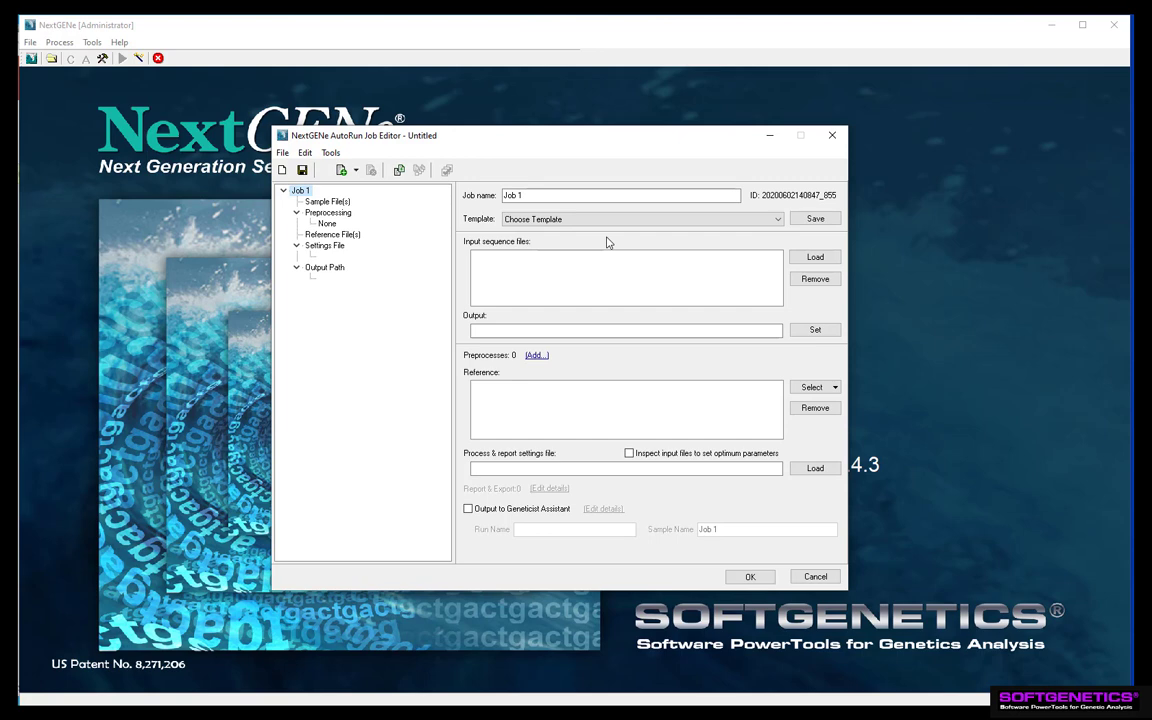
Step: Load the four Sample_E_05182020 and Sample_F_05152020 R1/R2 fastq.gz files from the Fastq_Files folder as the job's input sequences
{"action": "left_click", "coordinate": [603, 228]}
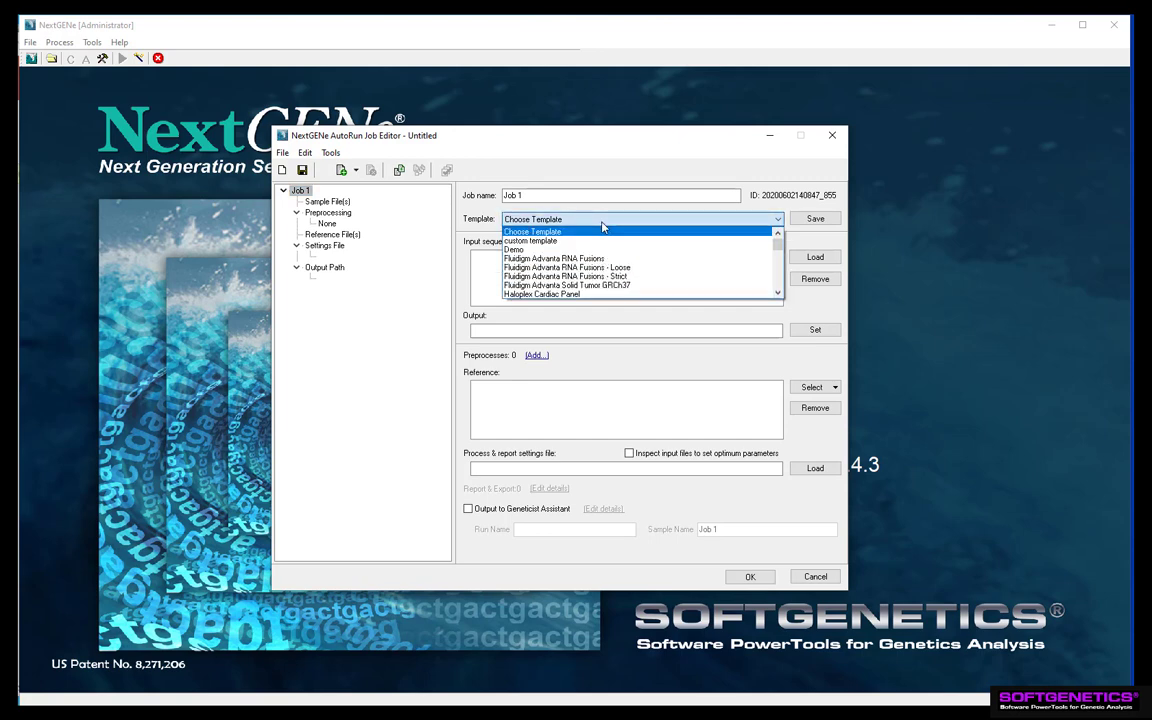
{"action": "left_click", "coordinate": [591, 249]}
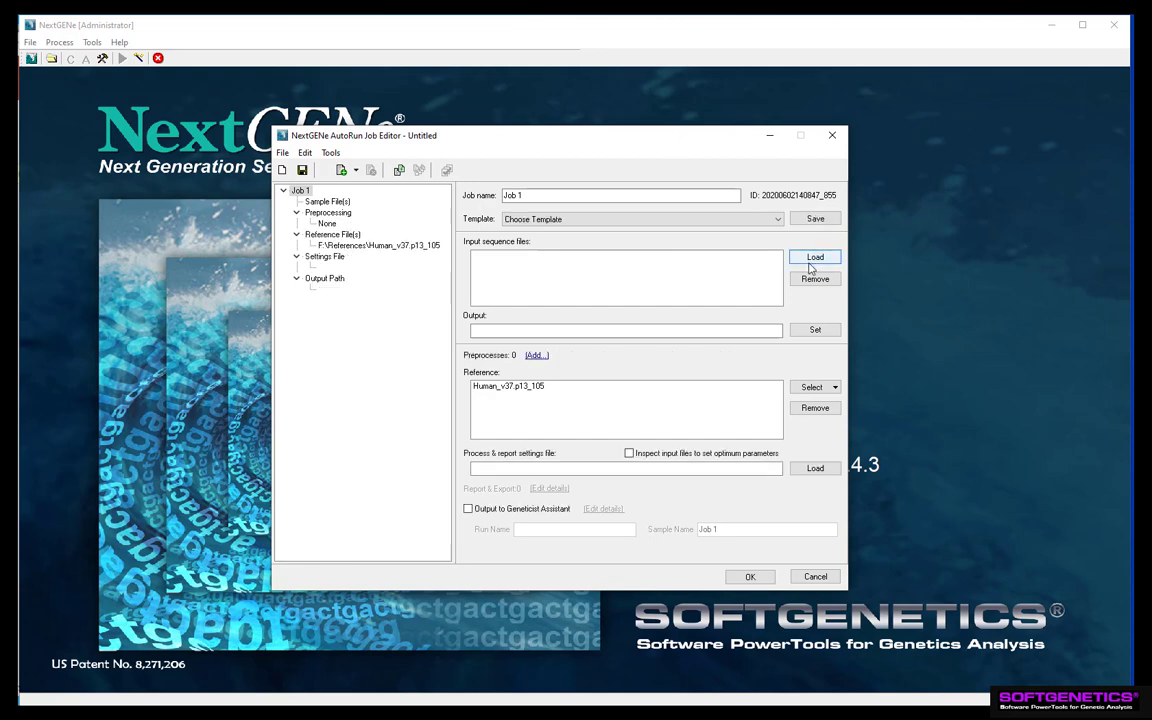
{"action": "left_click", "coordinate": [811, 264]}
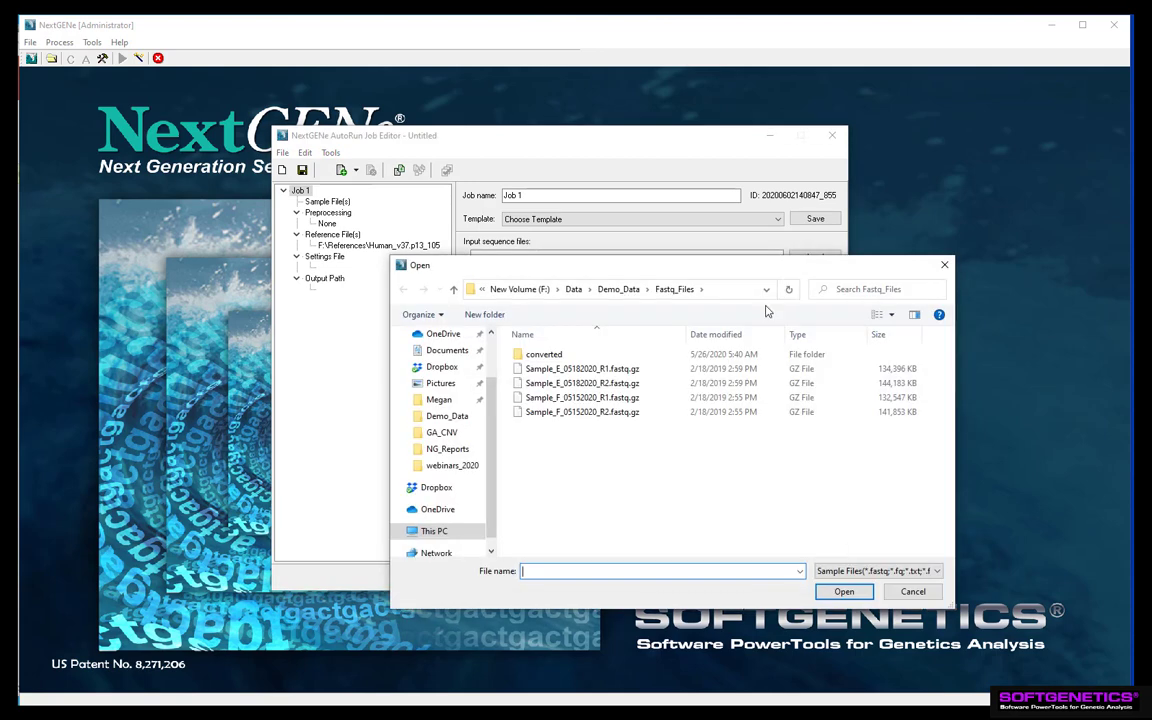
{"action": "left_click_drag", "start_coordinate": [623, 439], "coordinate": [591, 371]}
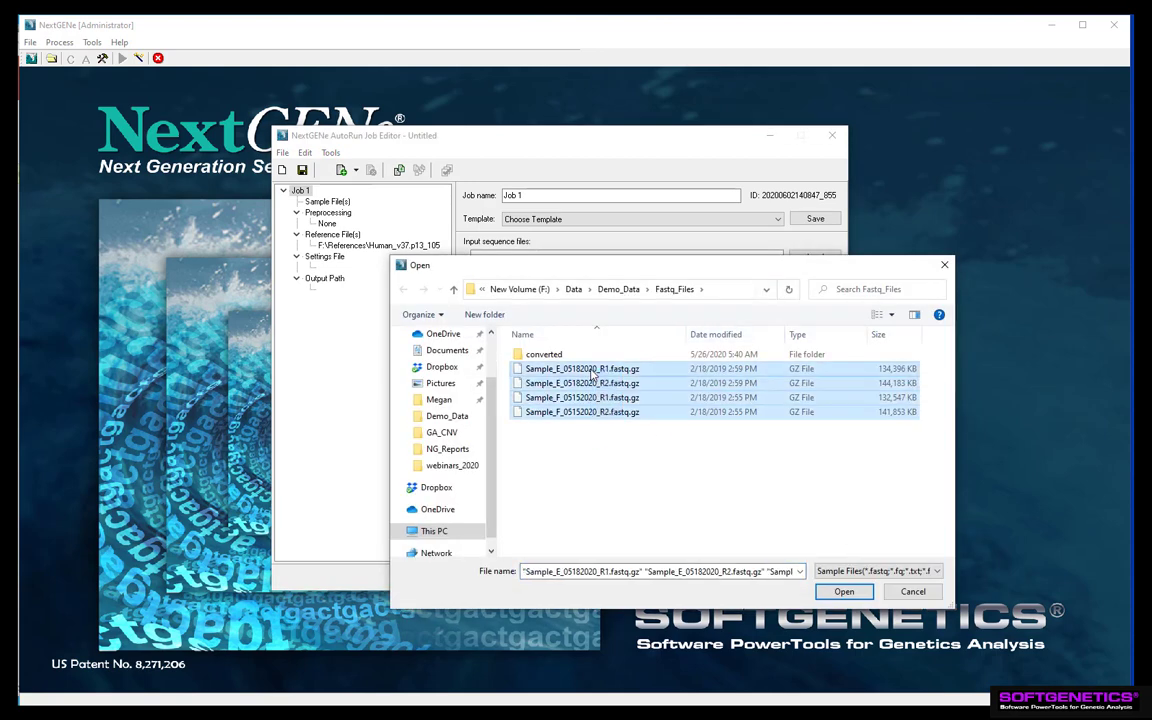
{"action": "key", "text": "Return"}
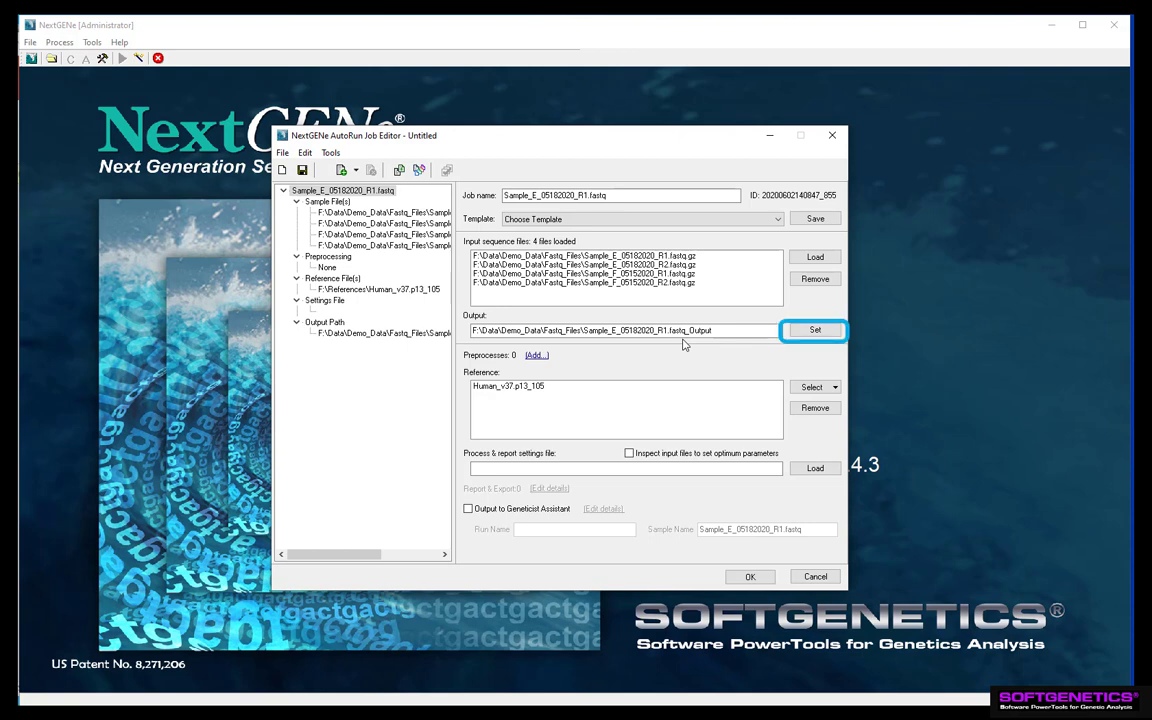
{"action": "left_click", "coordinate": [688, 330]}
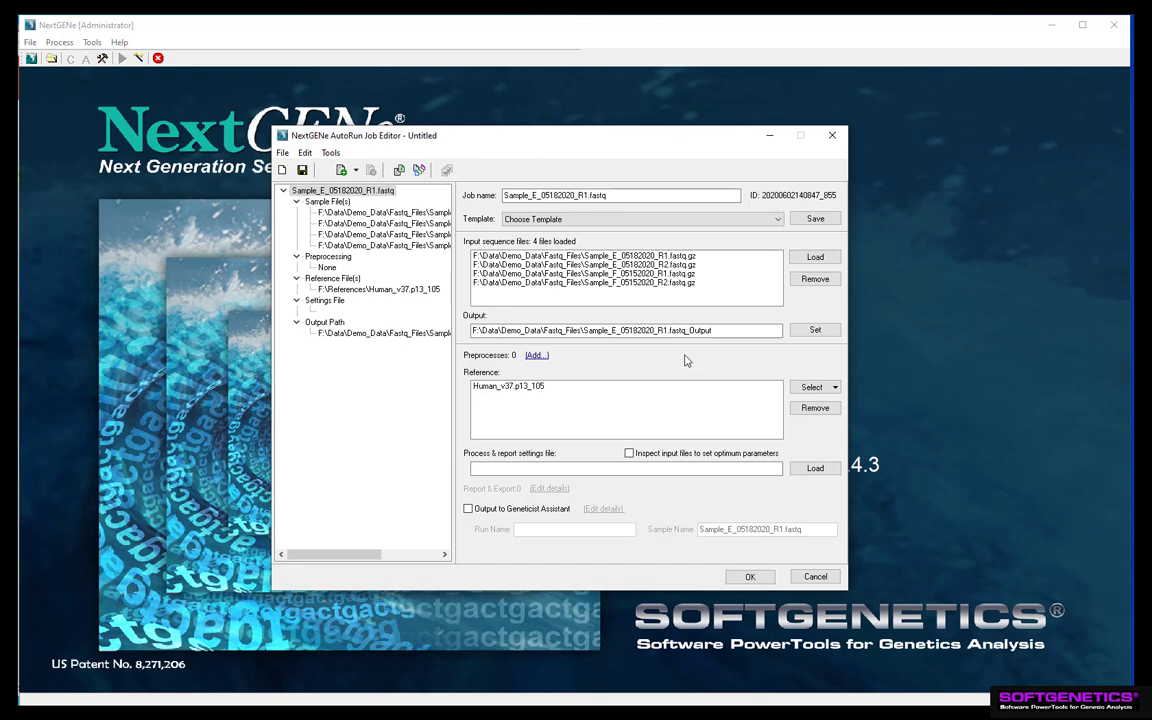
Step: Add the Remove Duplicates, Trim Adapters and Format Conversion preprocessing steps to the job, with Format Conversion placed last
{"action": "left_click", "coordinate": [538, 357]}
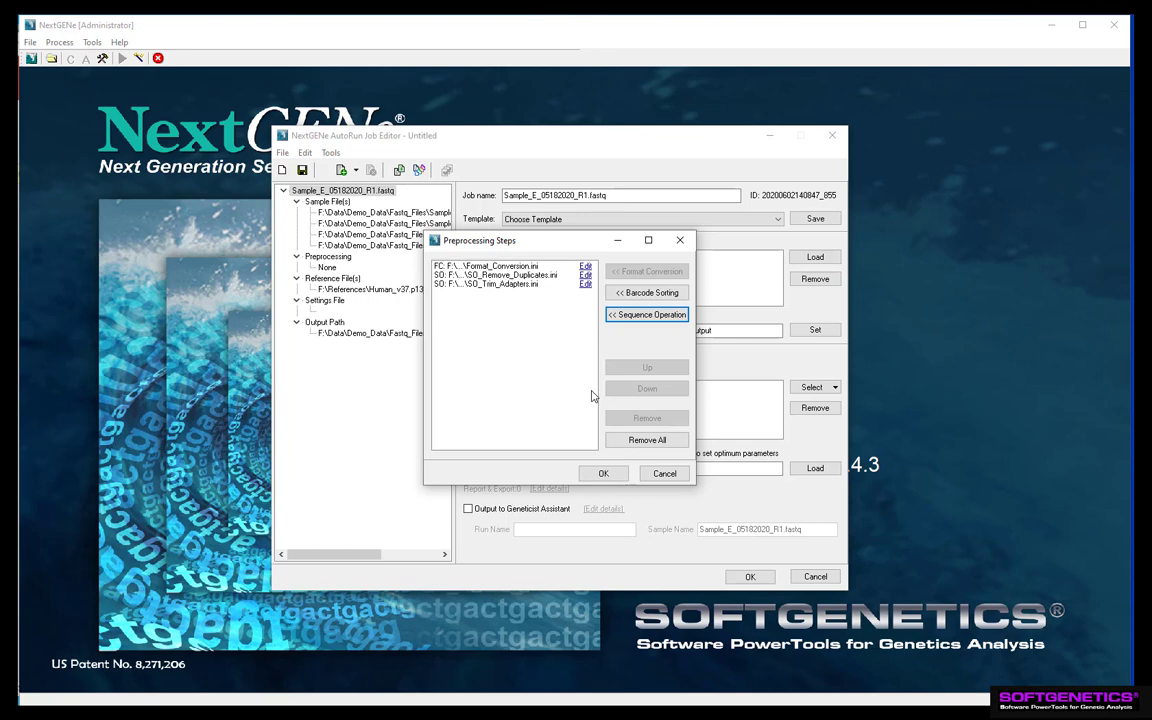
{"action": "left_click", "coordinate": [517, 268]}
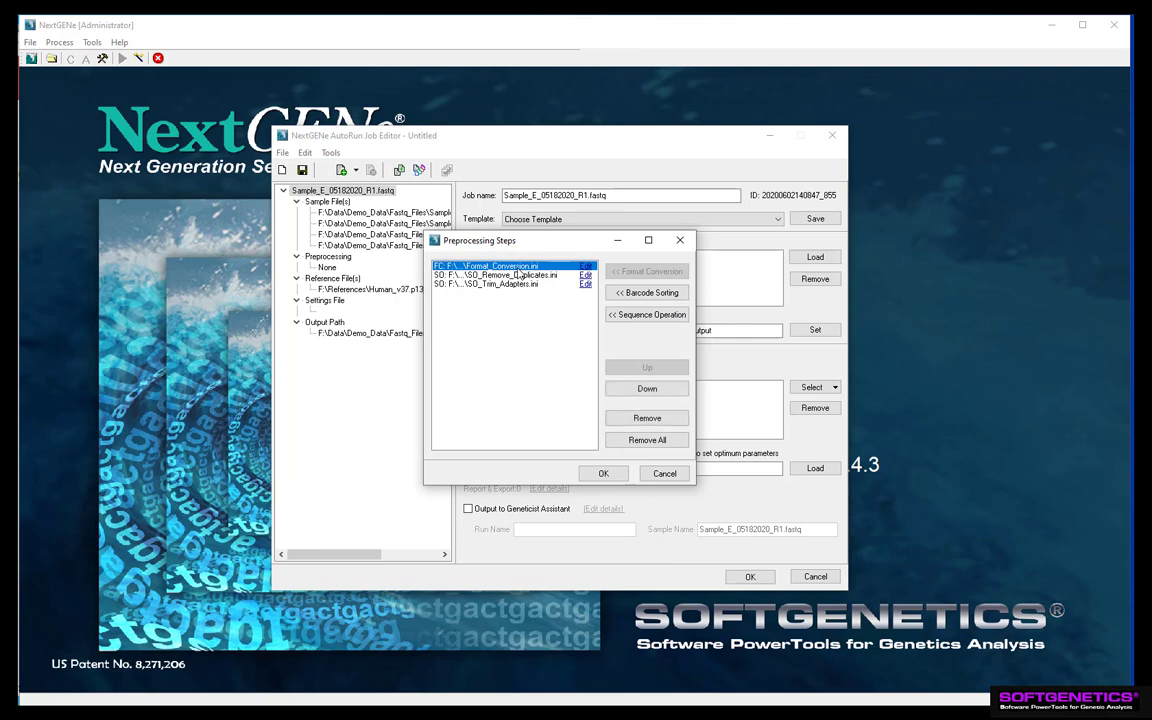
{"action": "left_click", "coordinate": [636, 391]}
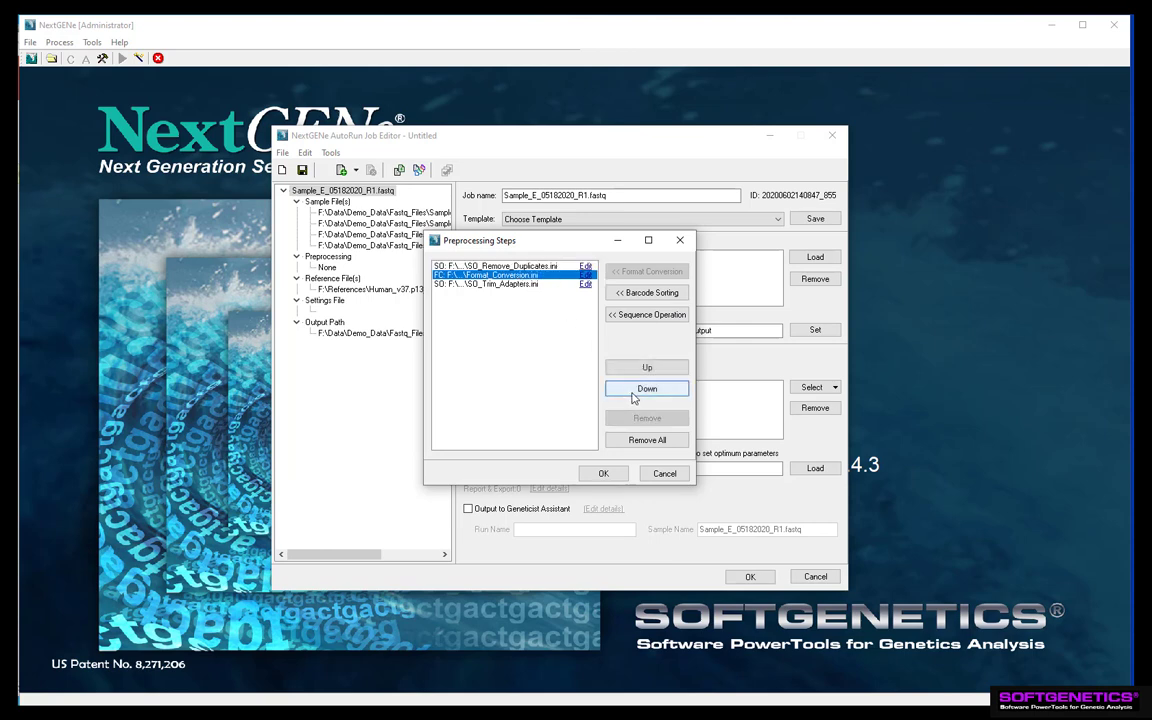
{"action": "left_click", "coordinate": [633, 392]}
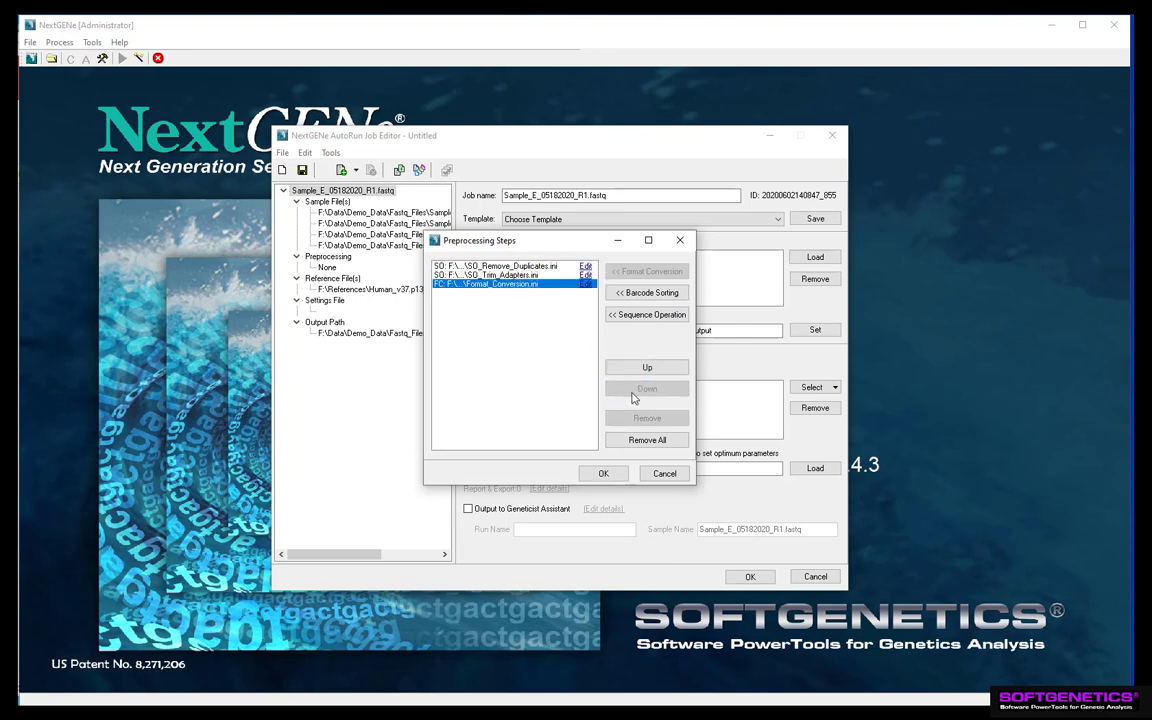
{"action": "left_click", "coordinate": [604, 474]}
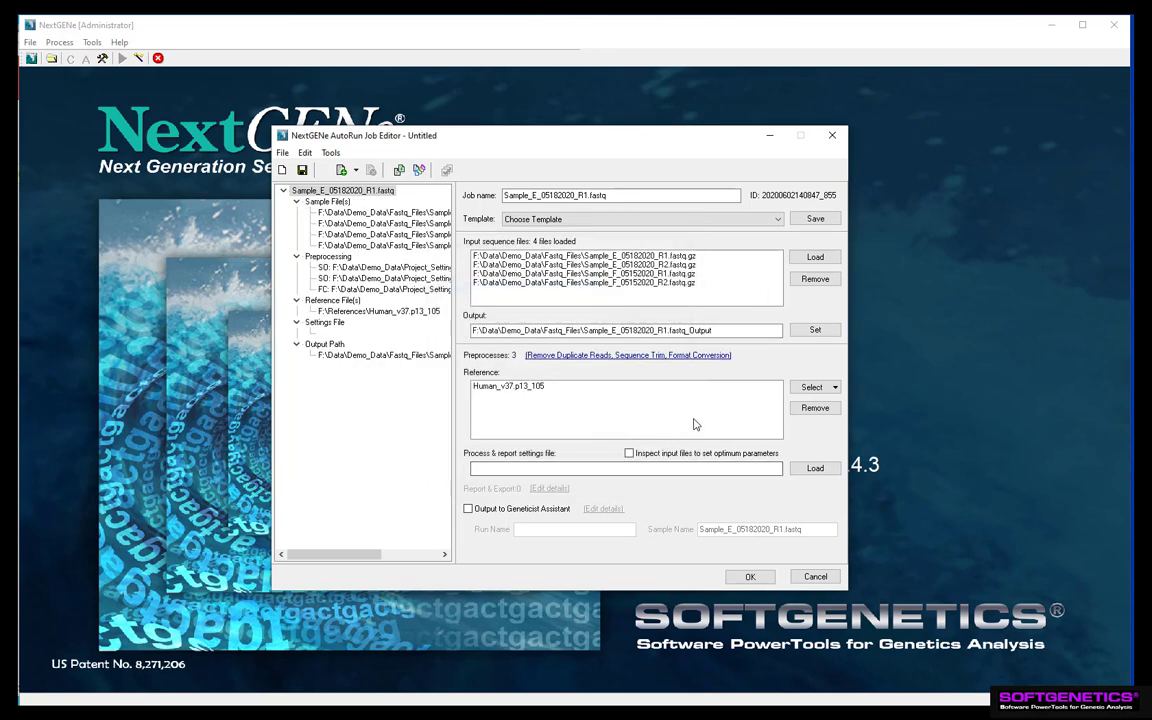
Step: Use the preloaded Human_v37.p13_105 reference and load Analysis_settings.ini as the settings file, leaving Geneticist Assistant output off
{"action": "left_click", "coordinate": [810, 390]}
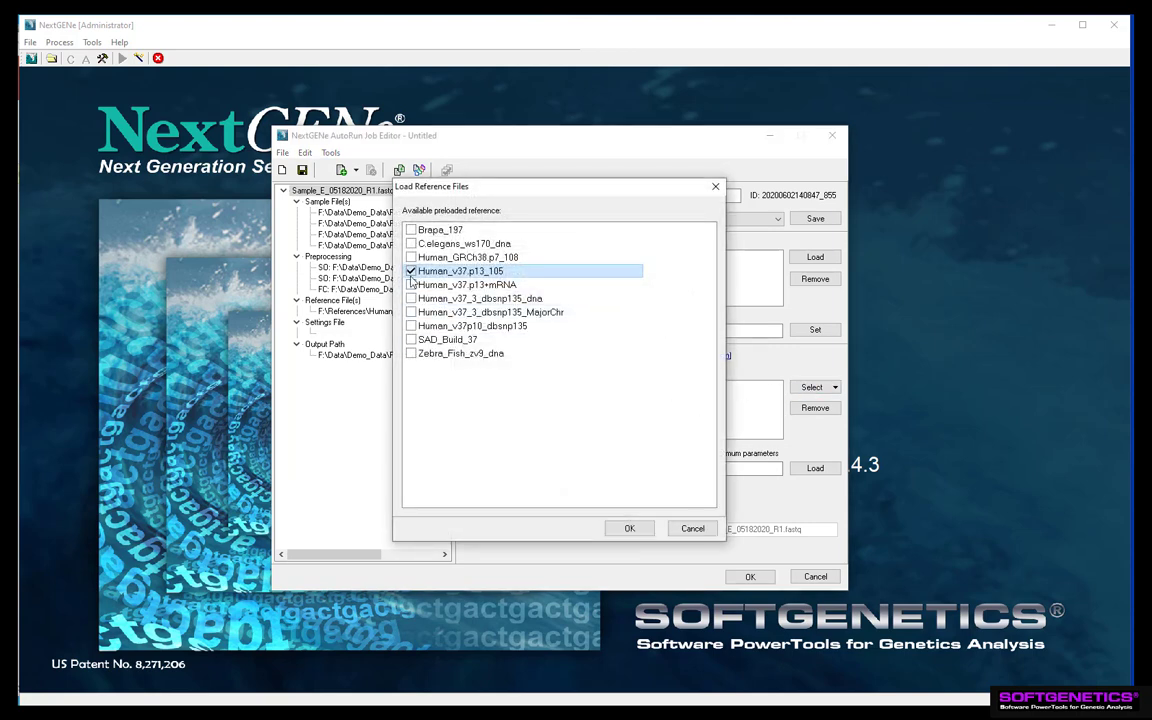
{"action": "left_click", "coordinate": [627, 529]}
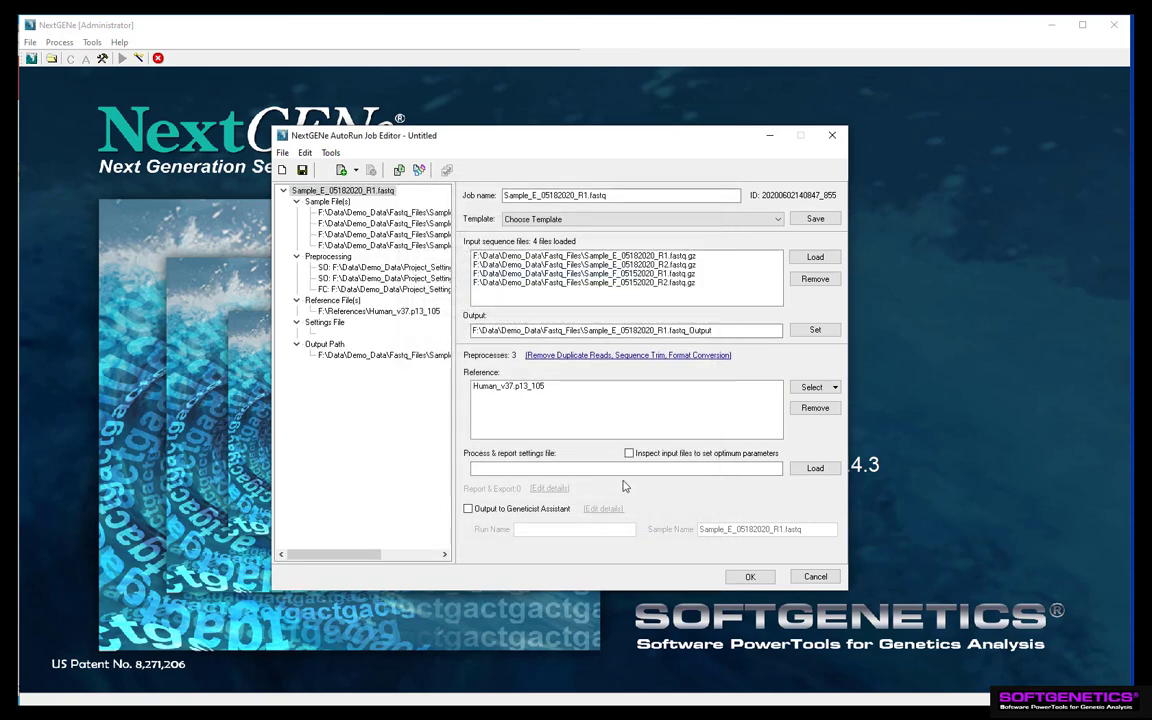
{"action": "left_click", "coordinate": [814, 470]}
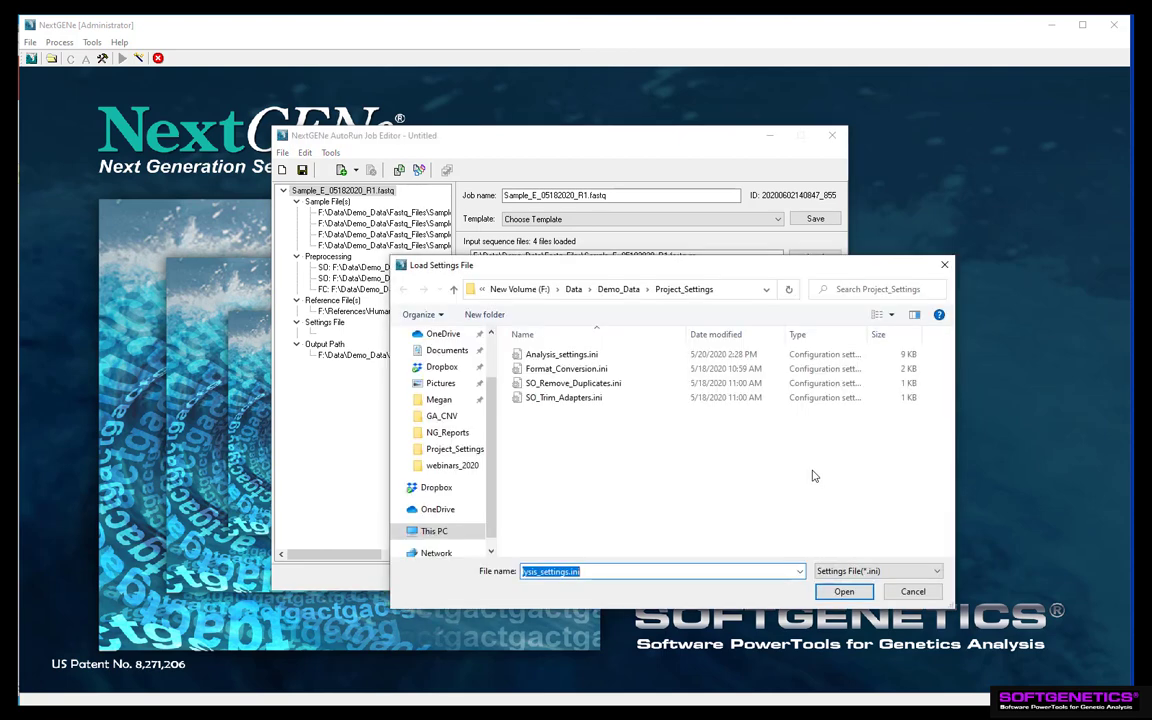
{"action": "double_click", "coordinate": [568, 356]}
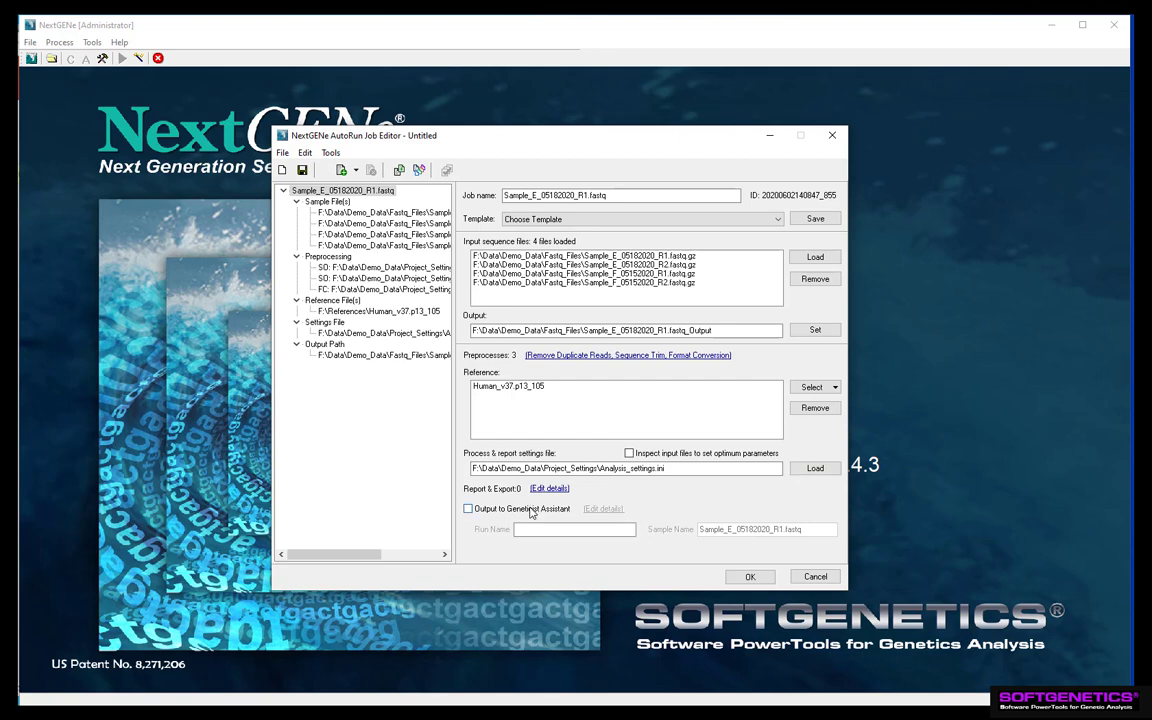
{"action": "left_click", "coordinate": [468, 508]}
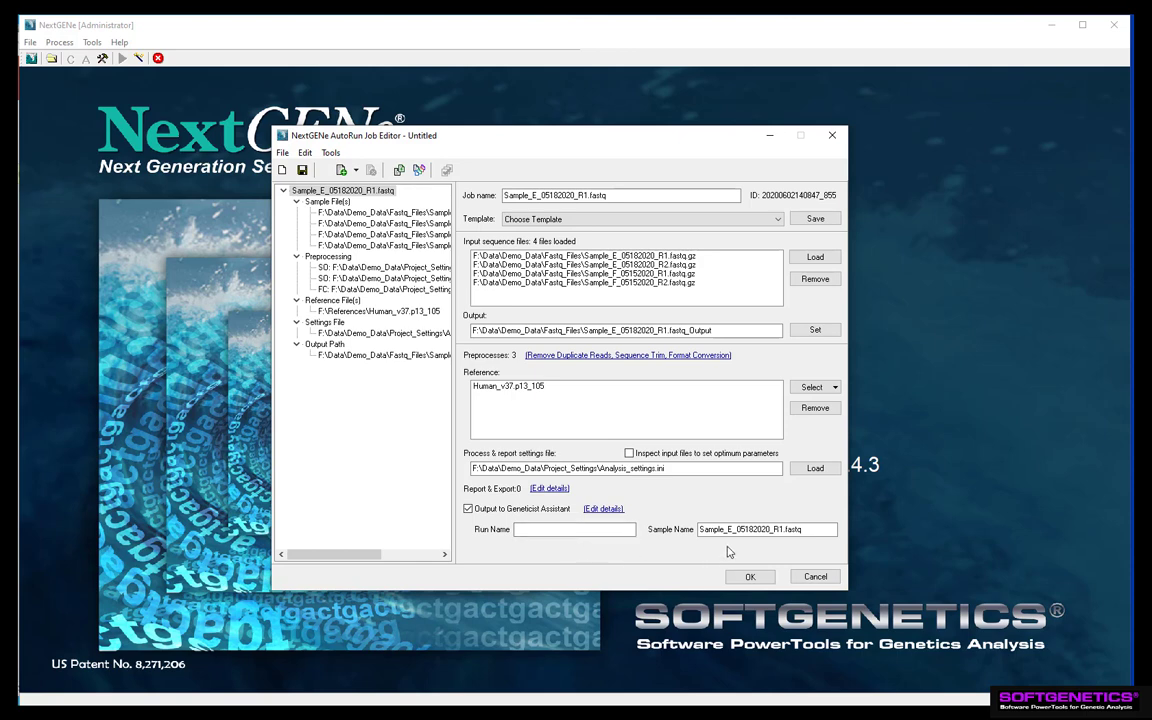
{"action": "left_click", "coordinate": [468, 509]}
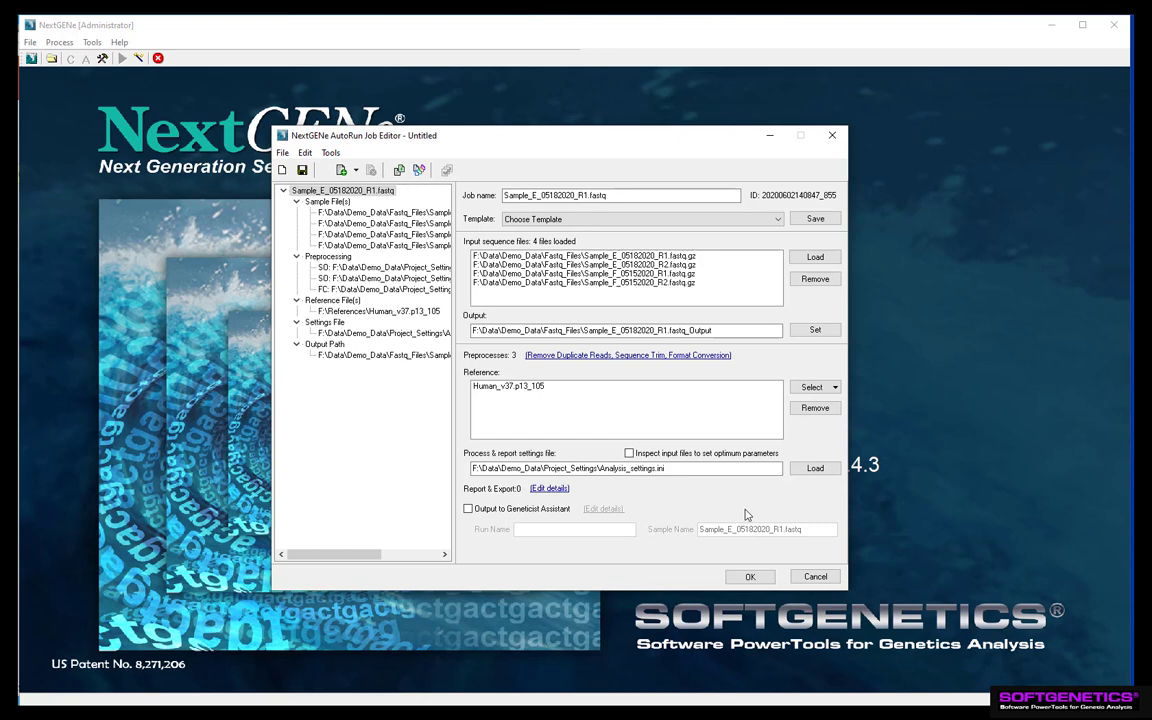
Step: Save the job's configuration as a new template named Sample Template and select that template for the job
{"action": "left_click", "coordinate": [818, 220]}
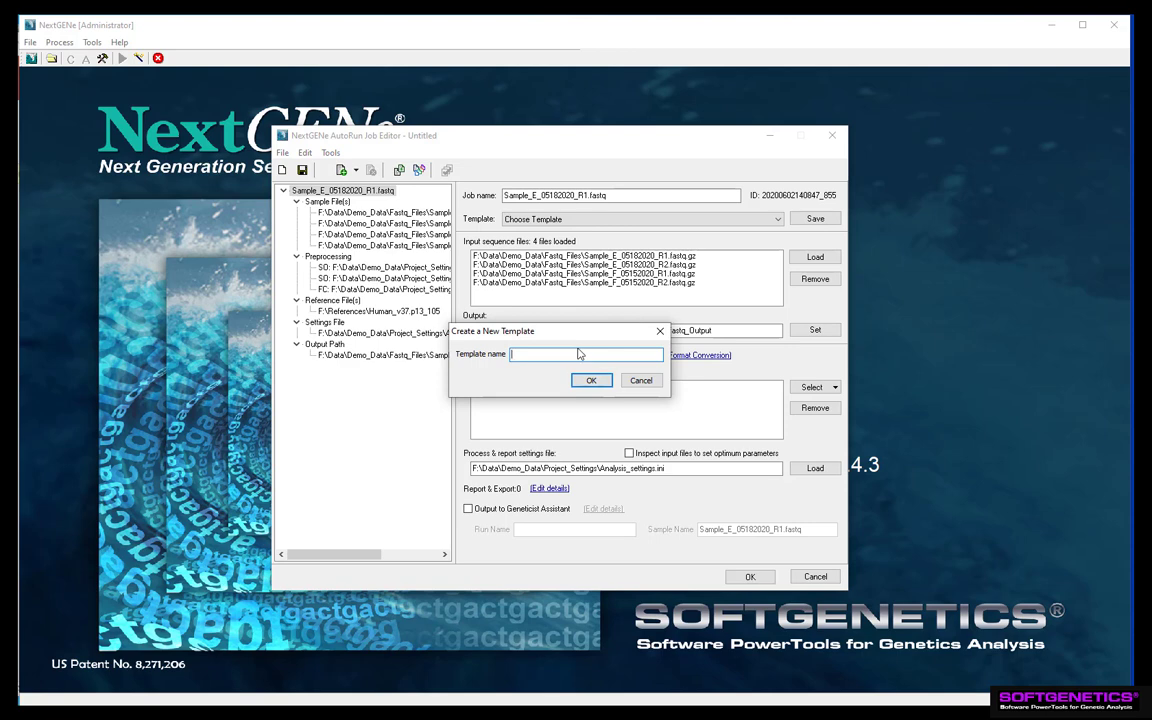
{"action": "type", "text": "Sample Template"}
{"action": "left_click", "coordinate": [590, 384]}
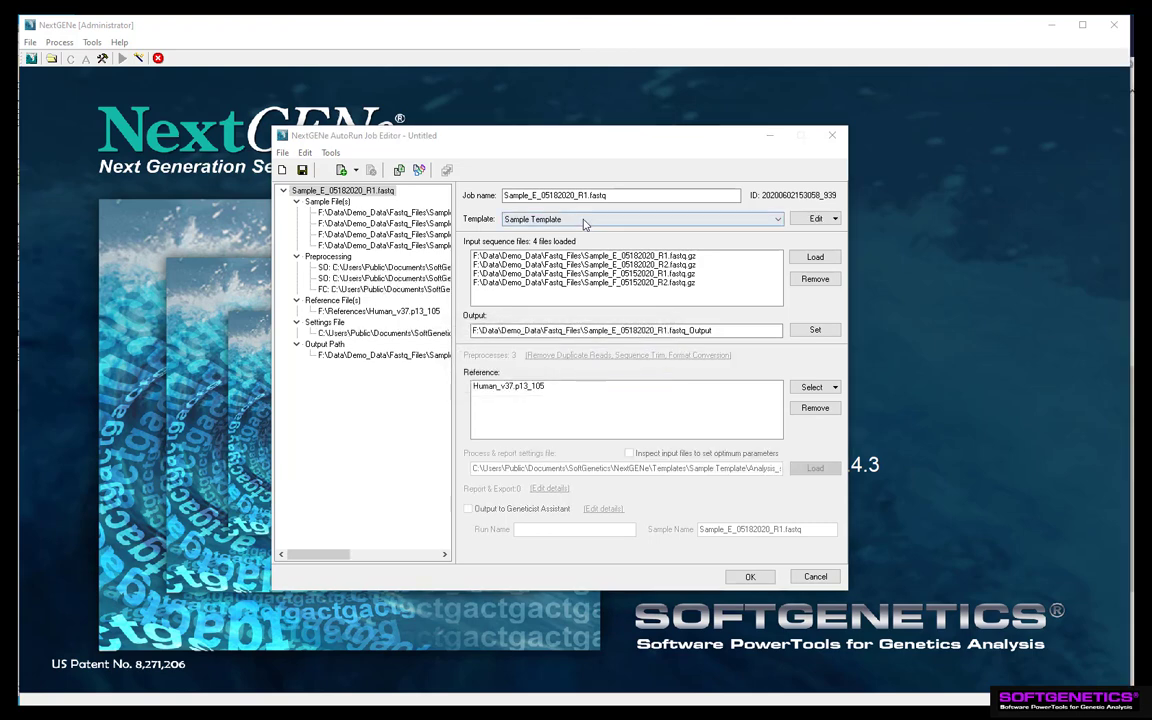
{"action": "left_click", "coordinate": [585, 221]}
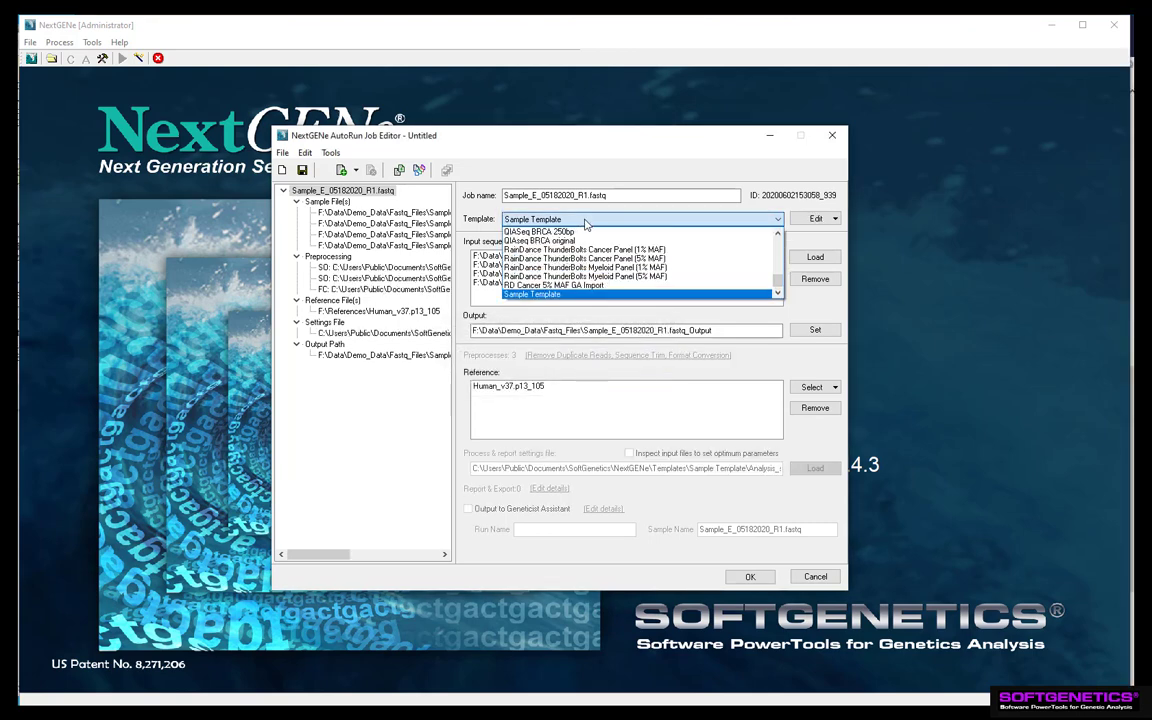
{"action": "left_click", "coordinate": [588, 296]}
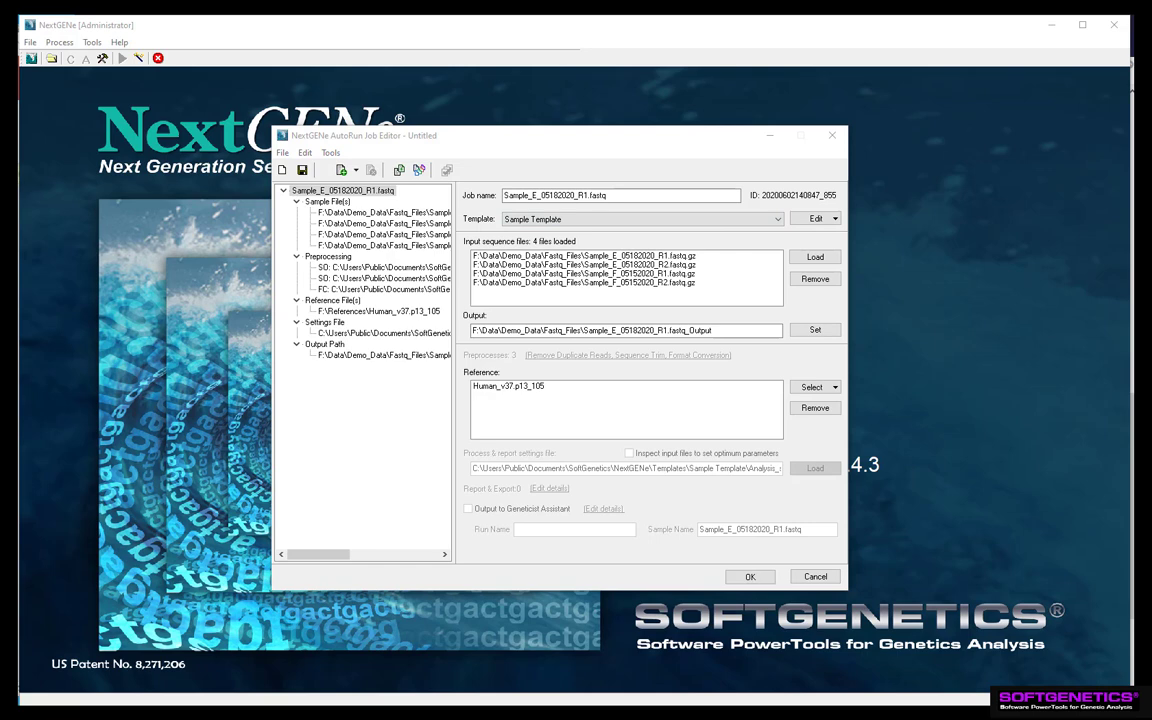
Step: Group the loaded sample files into separate jobs by sections 1, 2, 3 of their file names
{"action": "left_click", "coordinate": [419, 170]}
{"action": "left_click", "coordinate": [305, 152]}
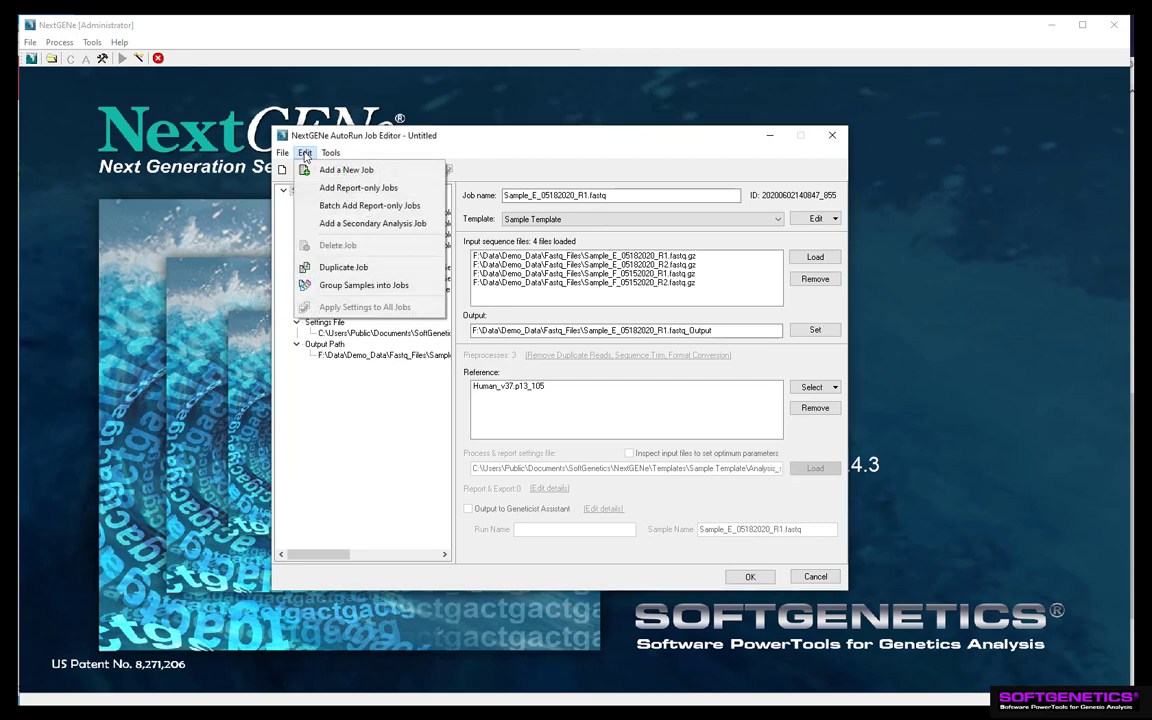
{"action": "mouse_move", "coordinate": [331, 152]}
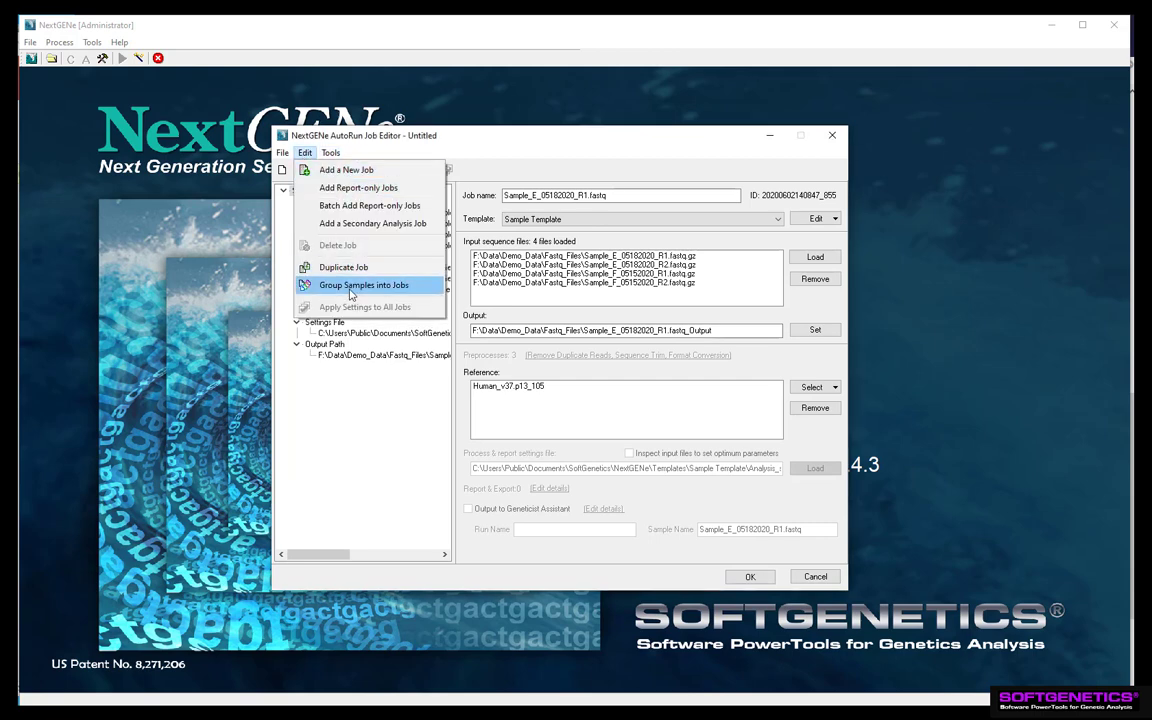
{"action": "left_click", "coordinate": [350, 287]}
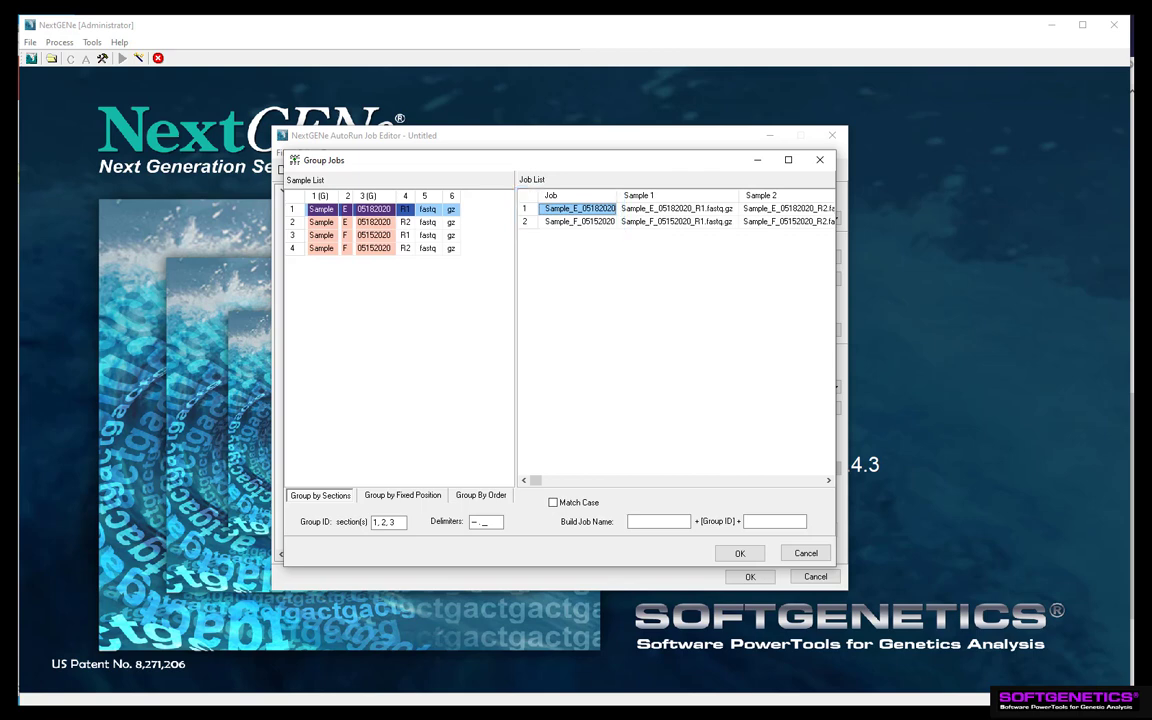
{"action": "left_click", "coordinate": [739, 555]}
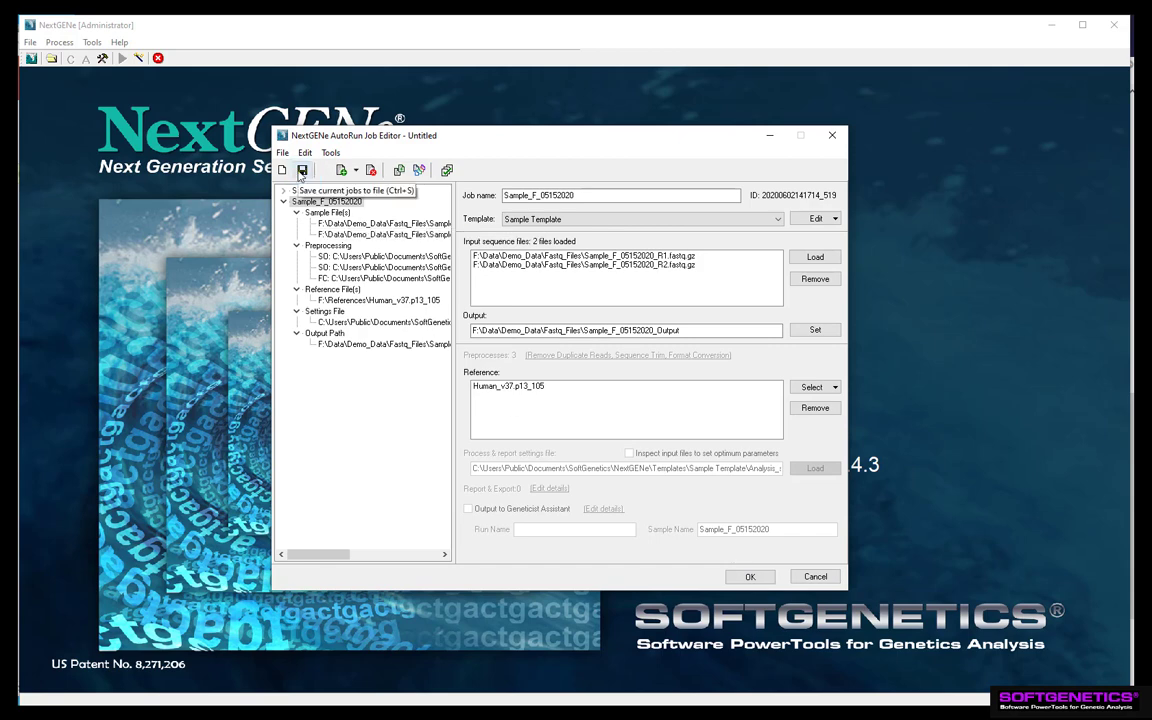
Step: Save the jobs as an AutoRun job file named demo in the F: drive's Data folder and accept the job editor
{"action": "left_click", "coordinate": [282, 152]}
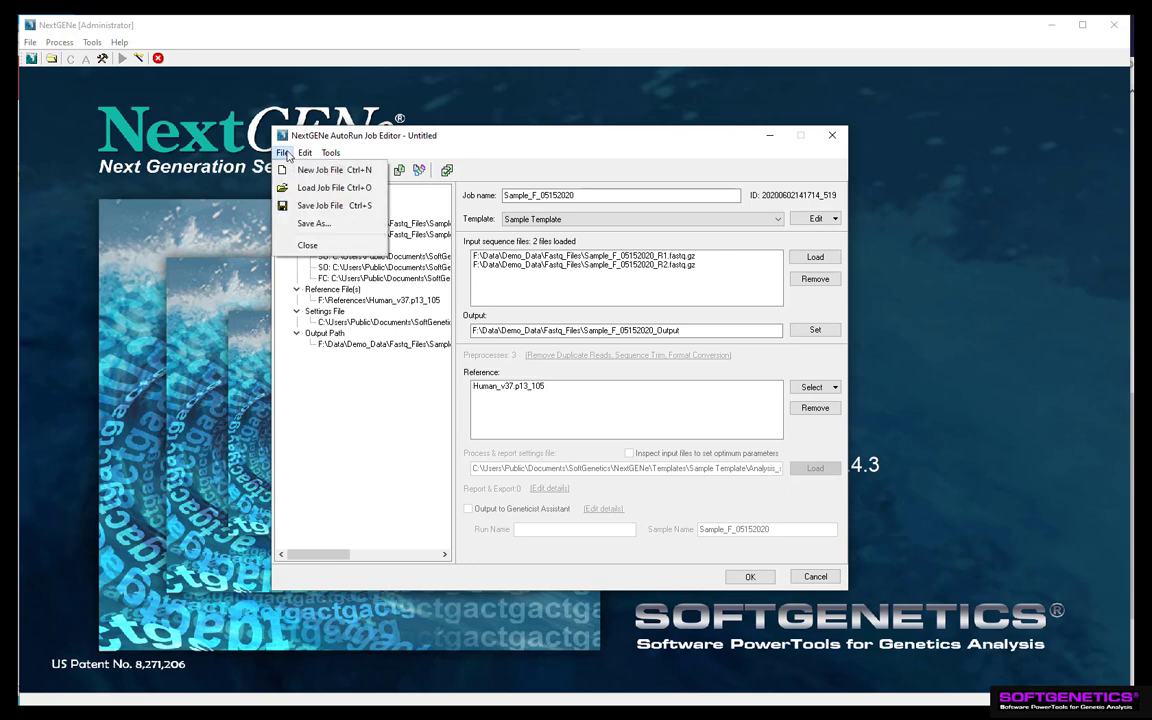
{"action": "left_click", "coordinate": [310, 206]}
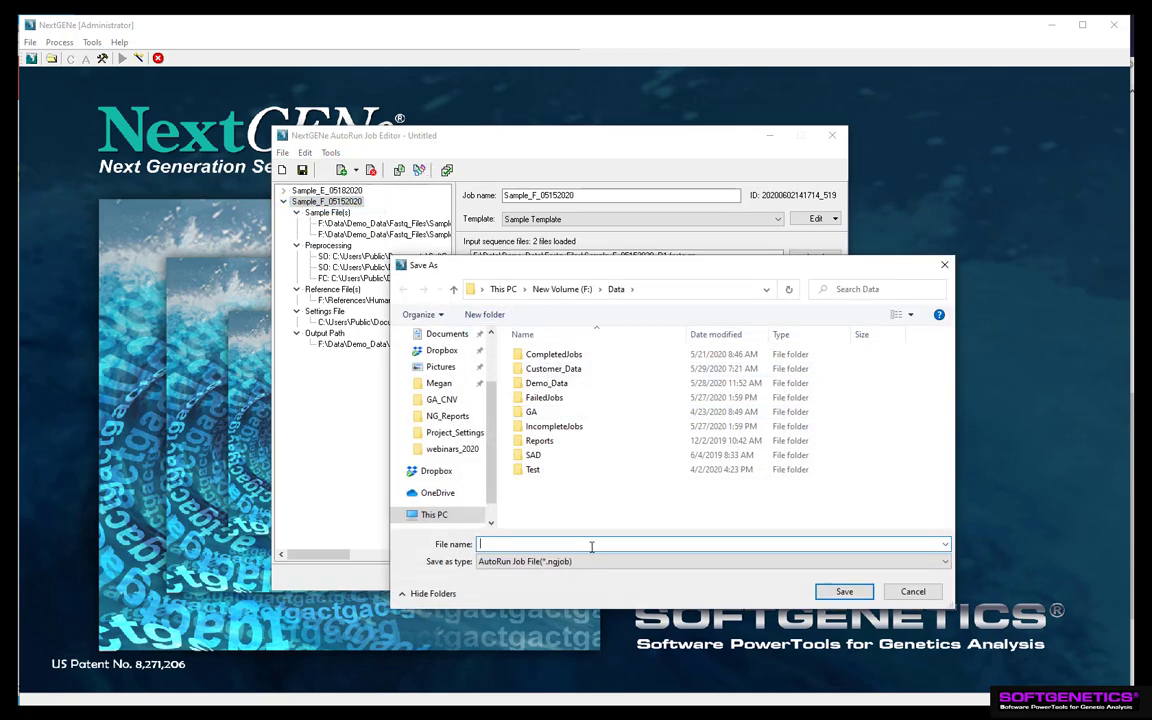
{"action": "type", "text": "demo"}
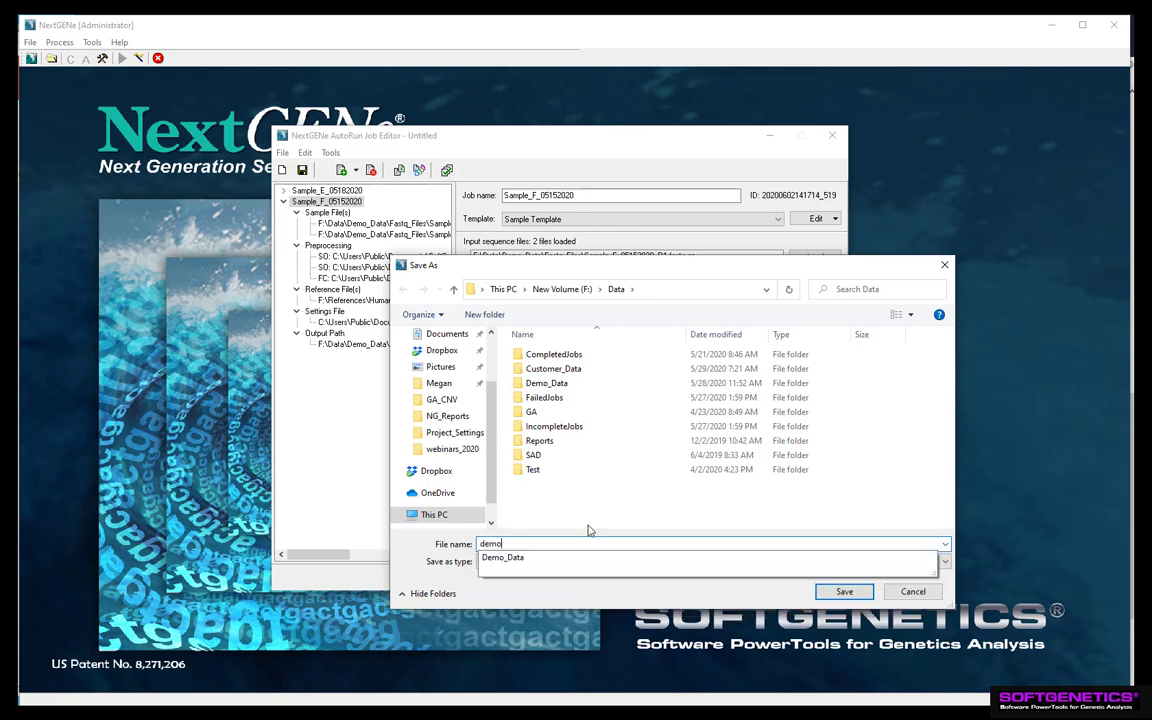
{"action": "key", "text": "Return"}
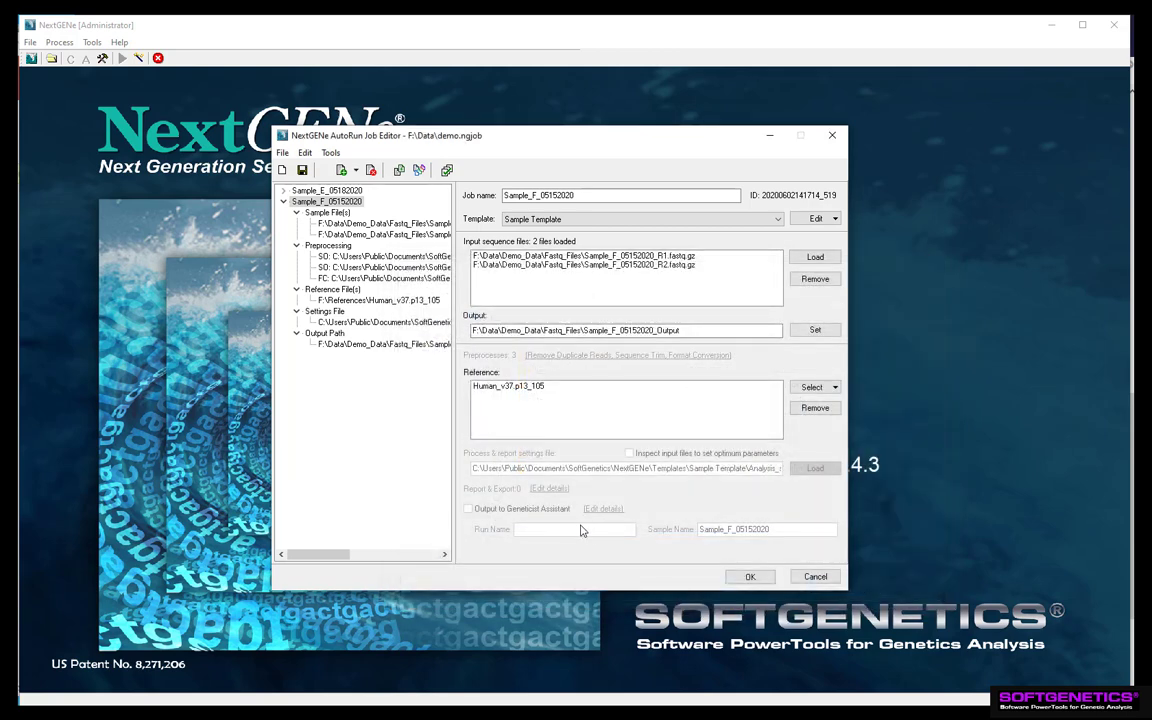
{"action": "left_click", "coordinate": [752, 578]}
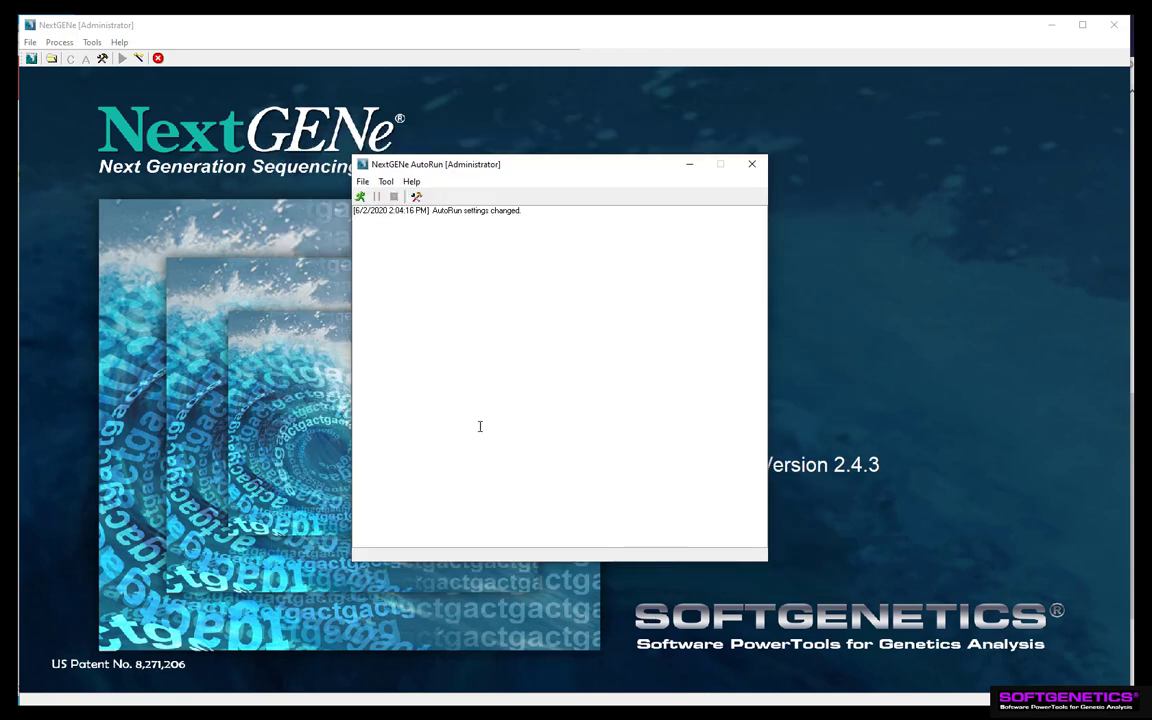
Step: Open the delayed detection option in AutoRun and start job detection
{"action": "left_click", "coordinate": [362, 182]}
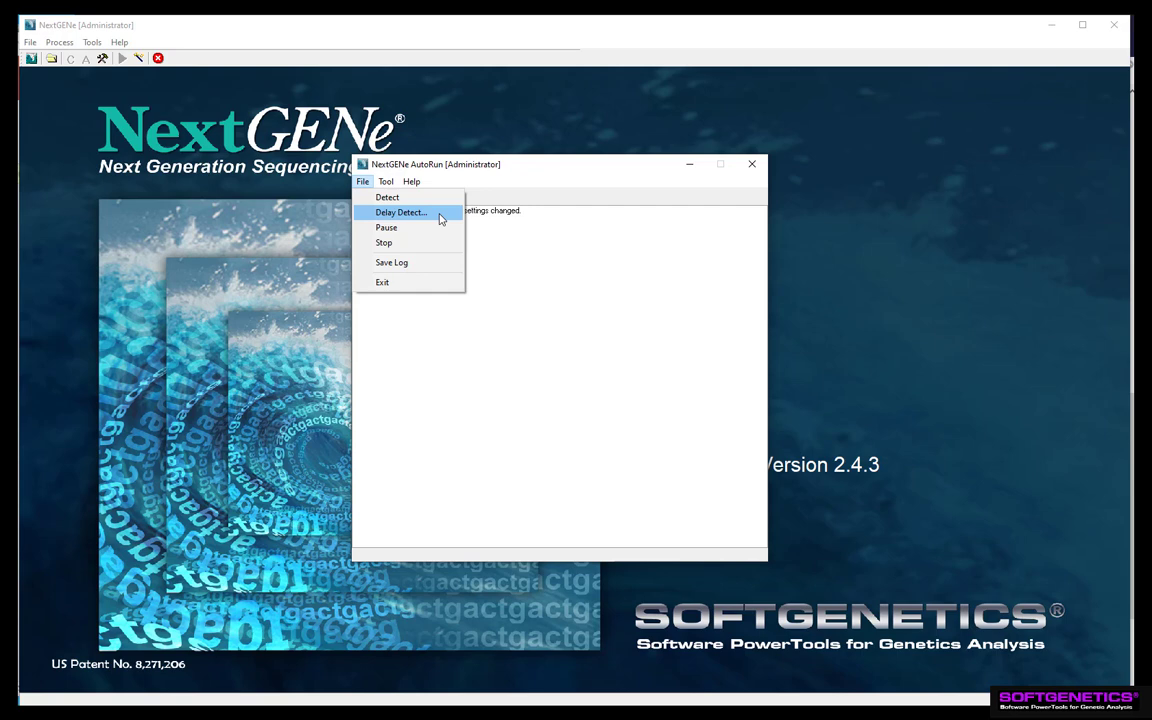
{"action": "left_click", "coordinate": [440, 213]}
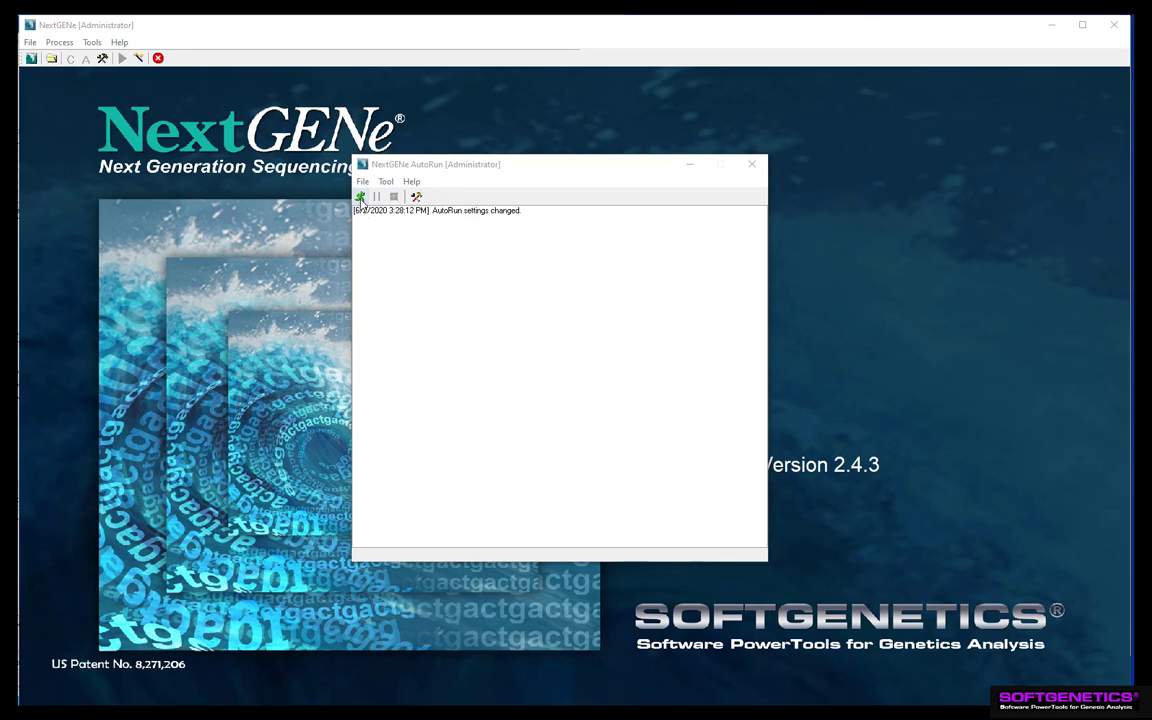
{"action": "left_click", "coordinate": [361, 199]}
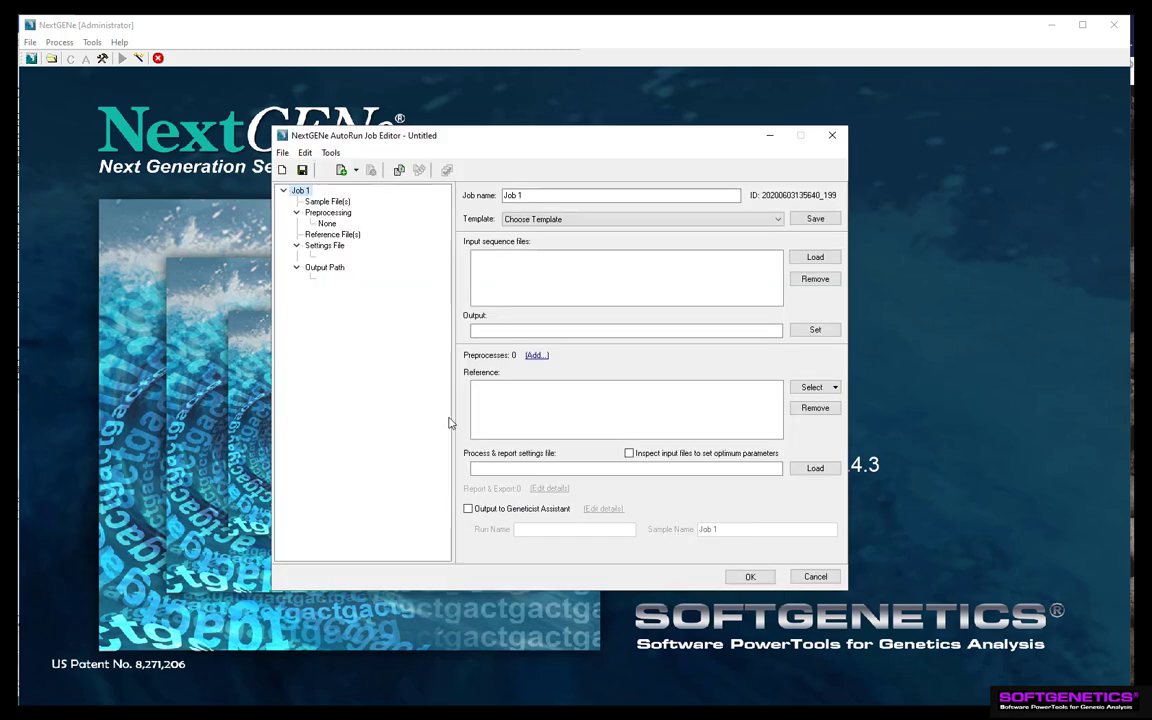
Step: Batch-add report-only jobs using the Fastq_Files folder in Demo_Data as the projects' root
{"action": "left_click", "coordinate": [305, 153]}
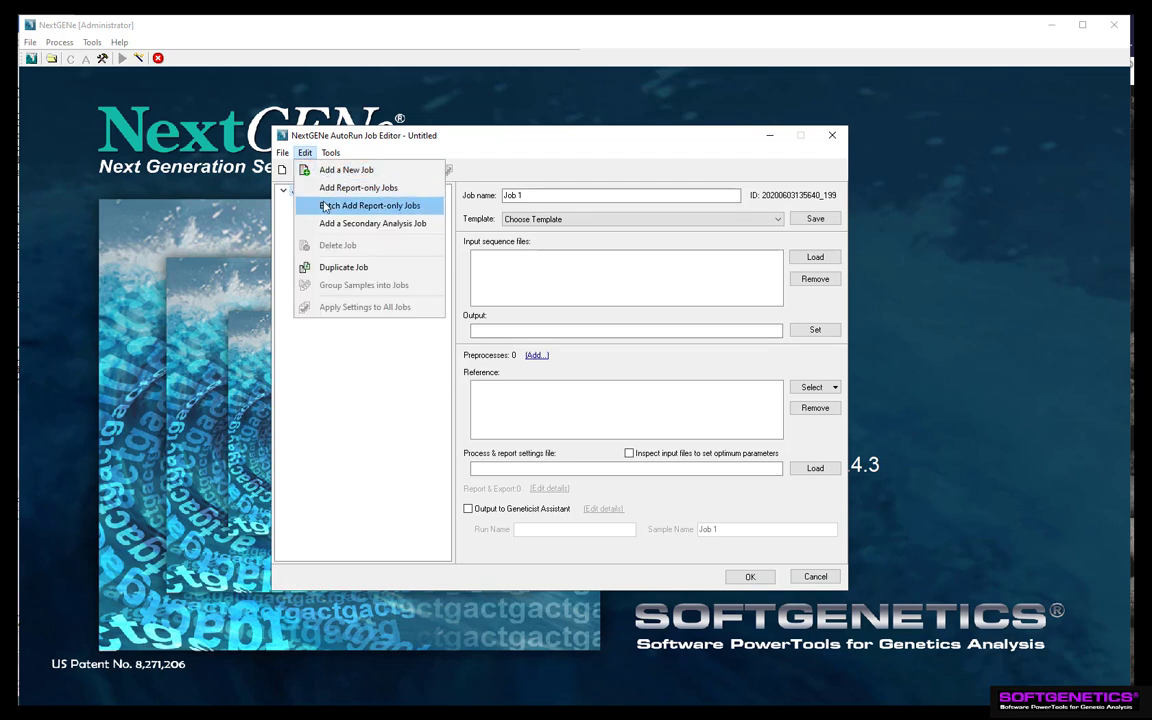
{"action": "left_click", "coordinate": [432, 211]}
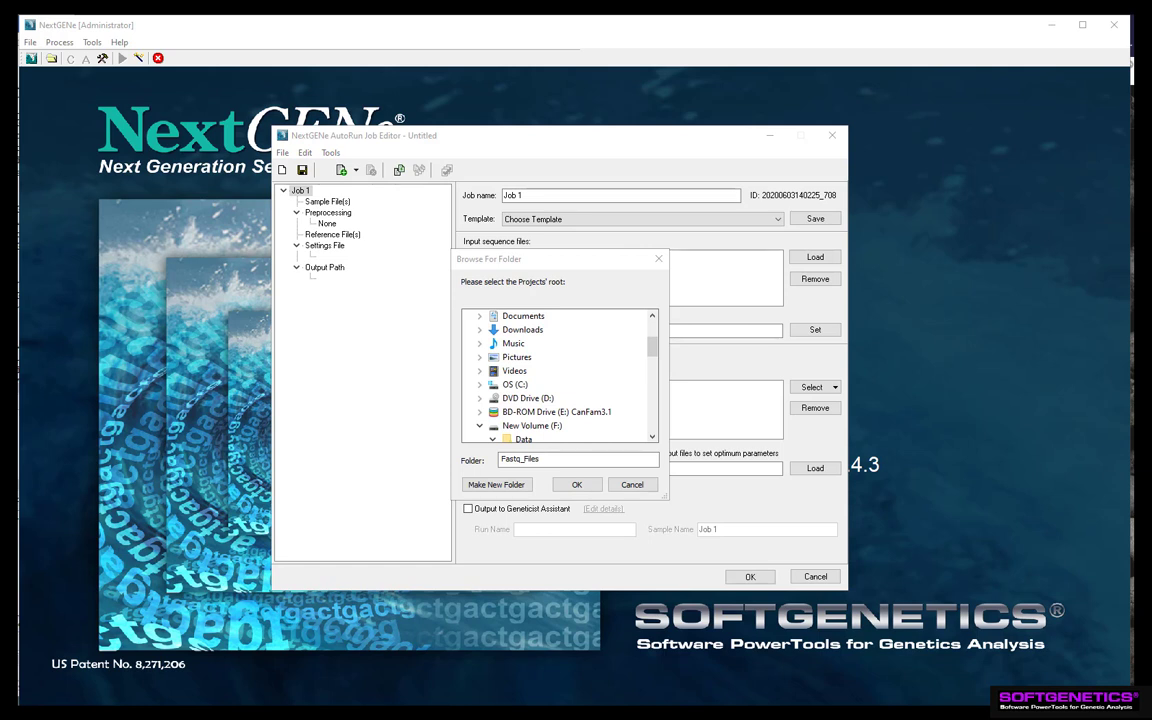
{"action": "left_click", "coordinate": [653, 352]}
{"action": "scroll", "coordinate": [607, 397], "scroll_direction": "down", "scroll_amount": 5}
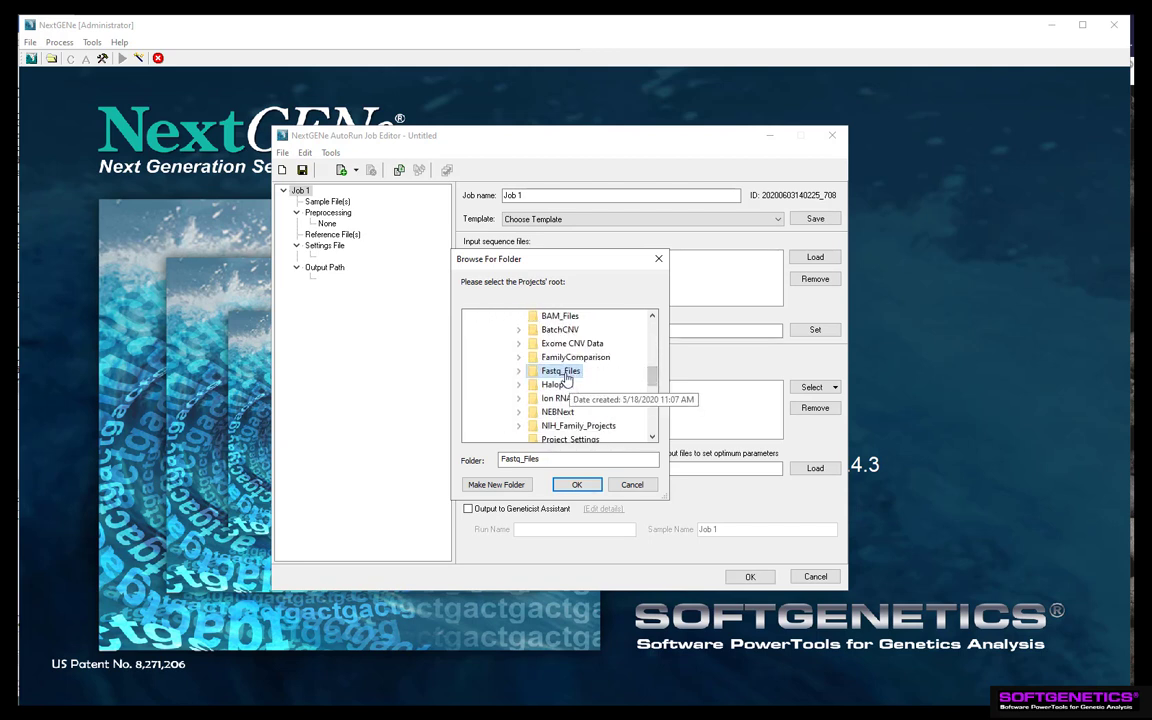
{"action": "left_click", "coordinate": [519, 371]}
{"action": "left_click", "coordinate": [576, 485]}
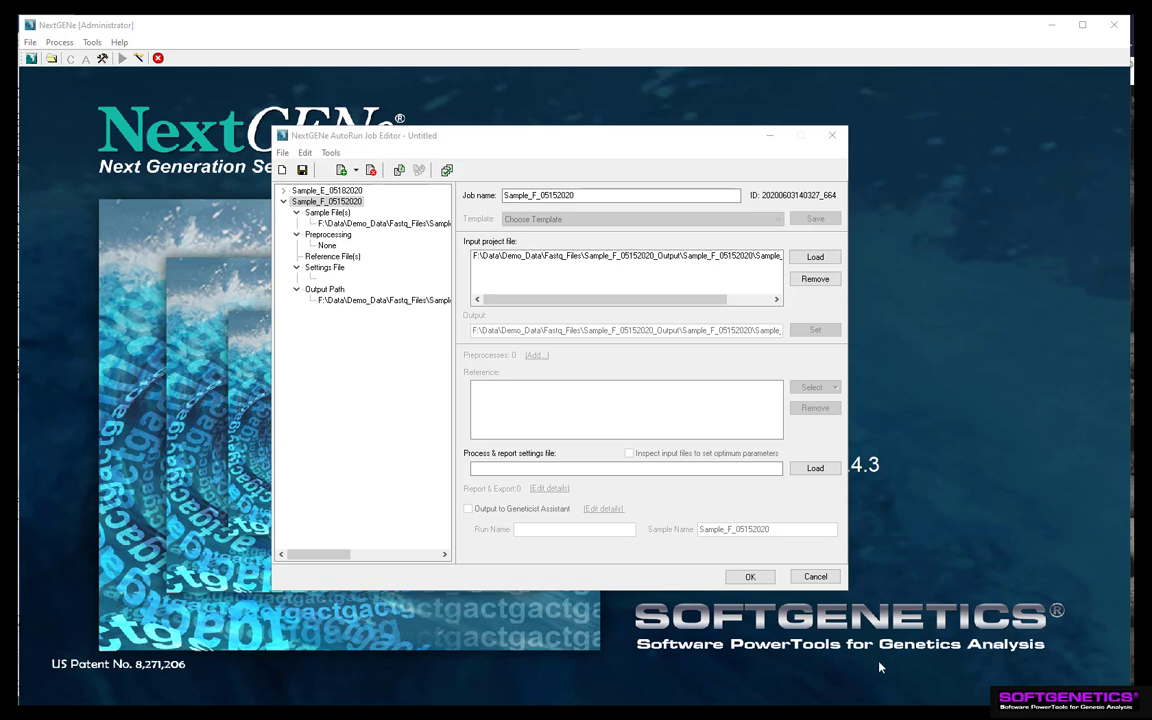
Step: Load Post_process_settings.ini as the selected job's process and report settings file and apply the settings to all jobs
{"action": "left_click", "coordinate": [815, 468]}
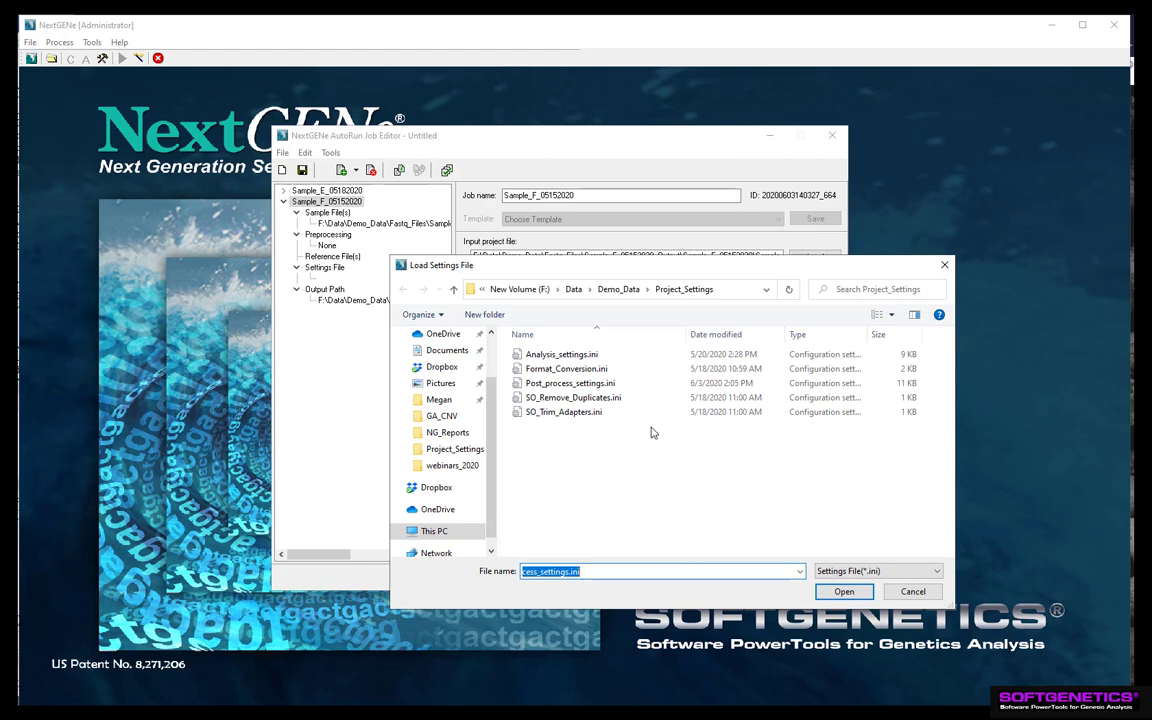
{"action": "double_click", "coordinate": [587, 388]}
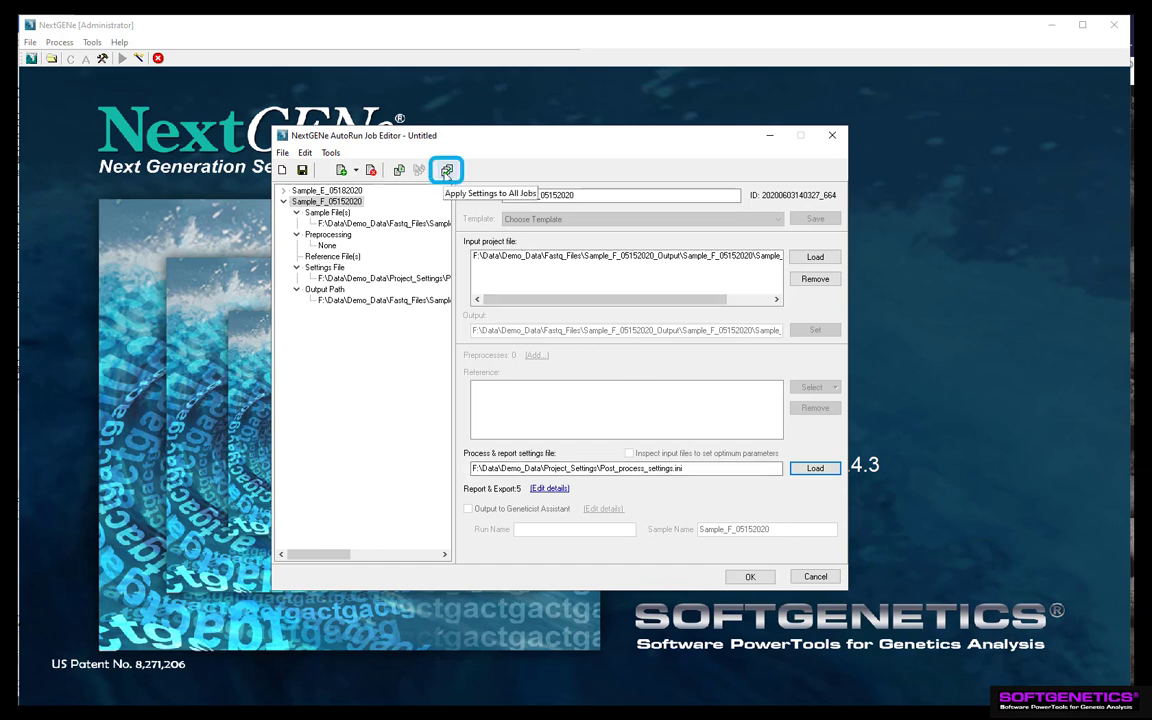
{"action": "left_click", "coordinate": [305, 152]}
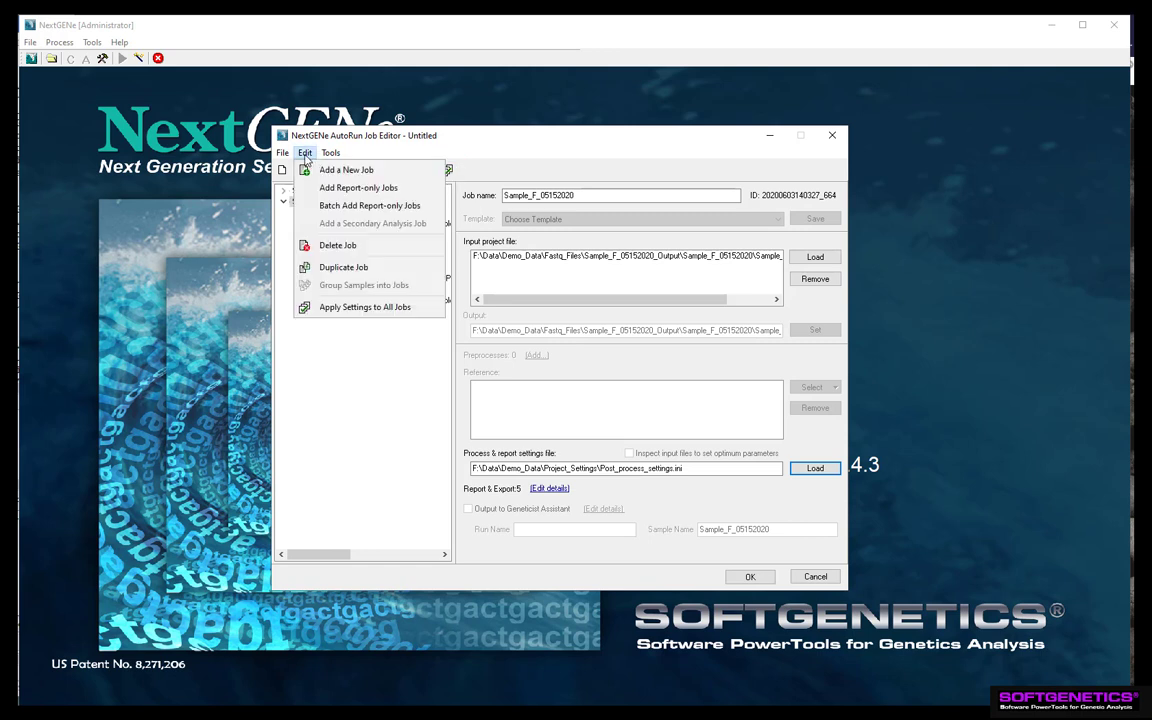
{"action": "left_click", "coordinate": [363, 308]}
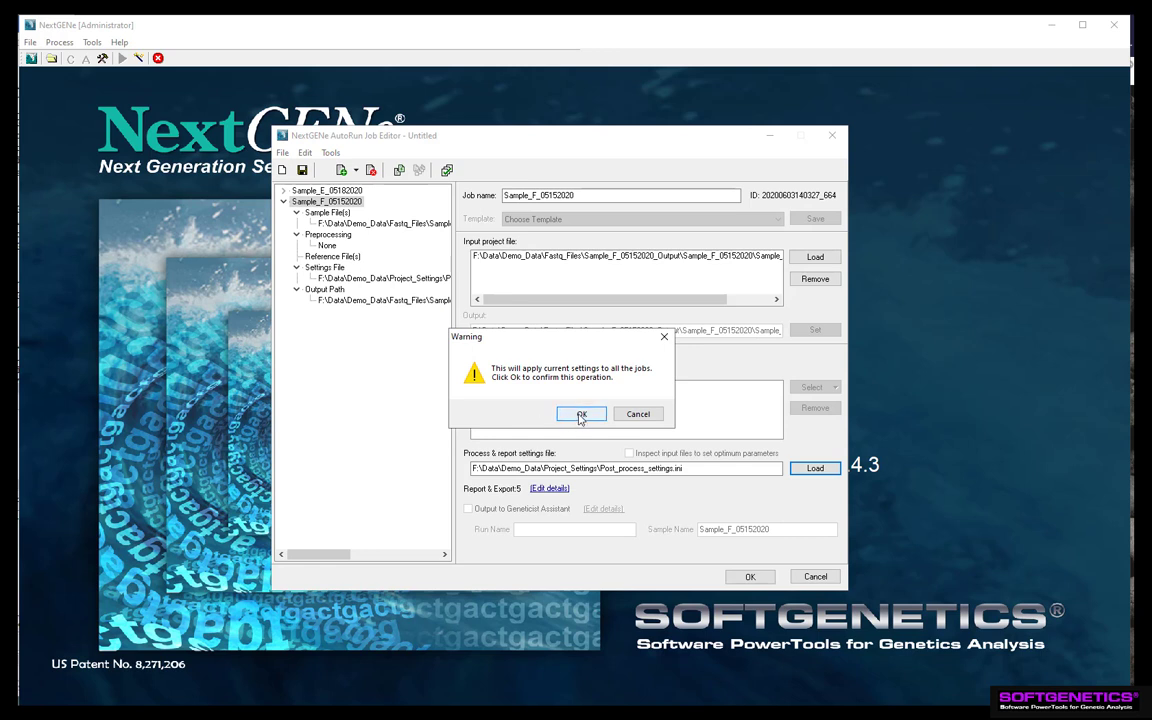
{"action": "left_click", "coordinate": [585, 415]}
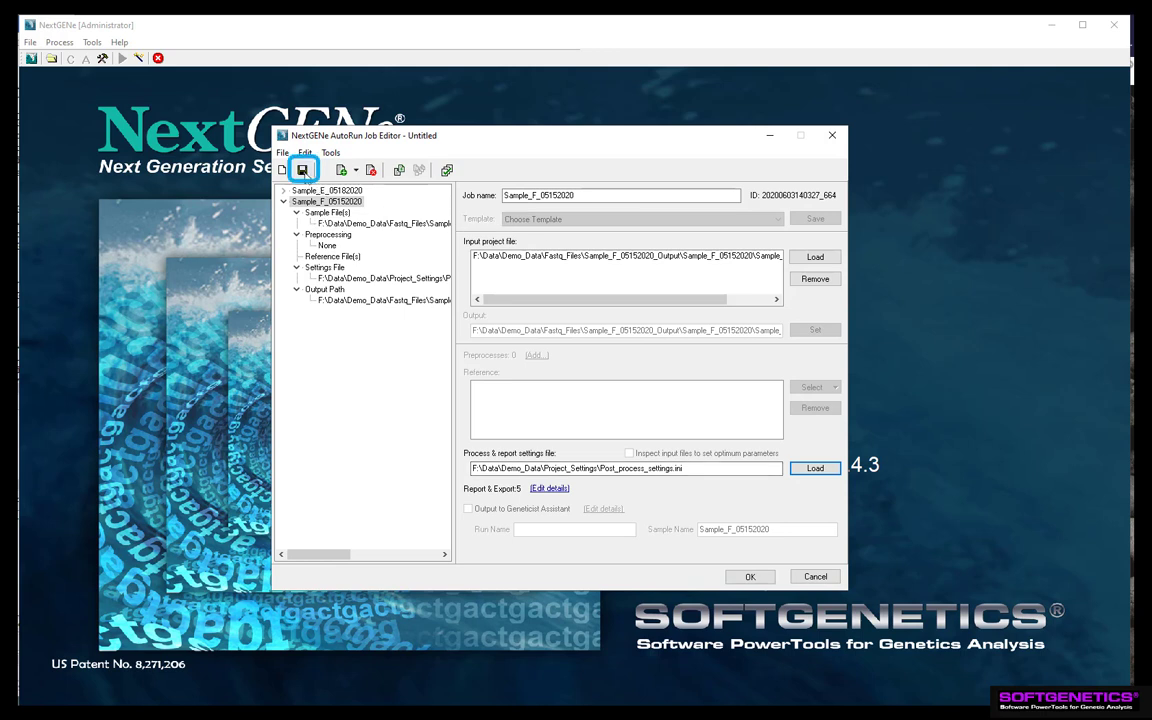
Step: Start saving the report-only jobs as an AutoRun job file in the F: drive's Data folder
{"action": "left_click", "coordinate": [283, 152]}
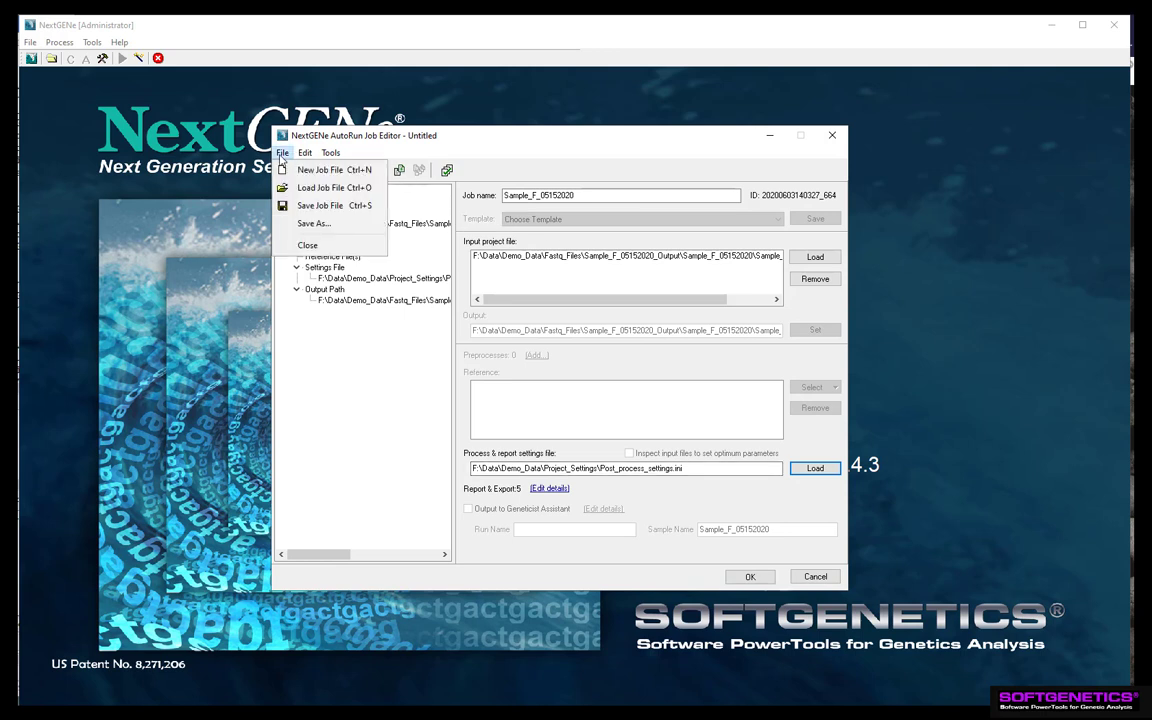
{"action": "left_click", "coordinate": [310, 206]}
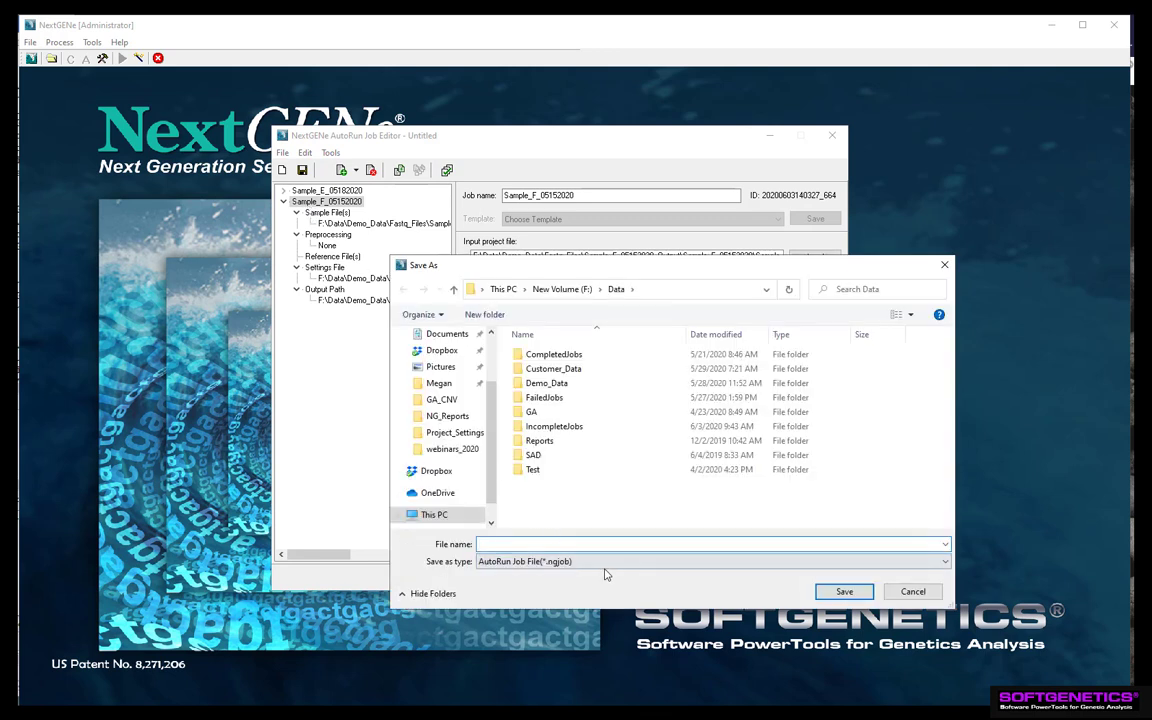